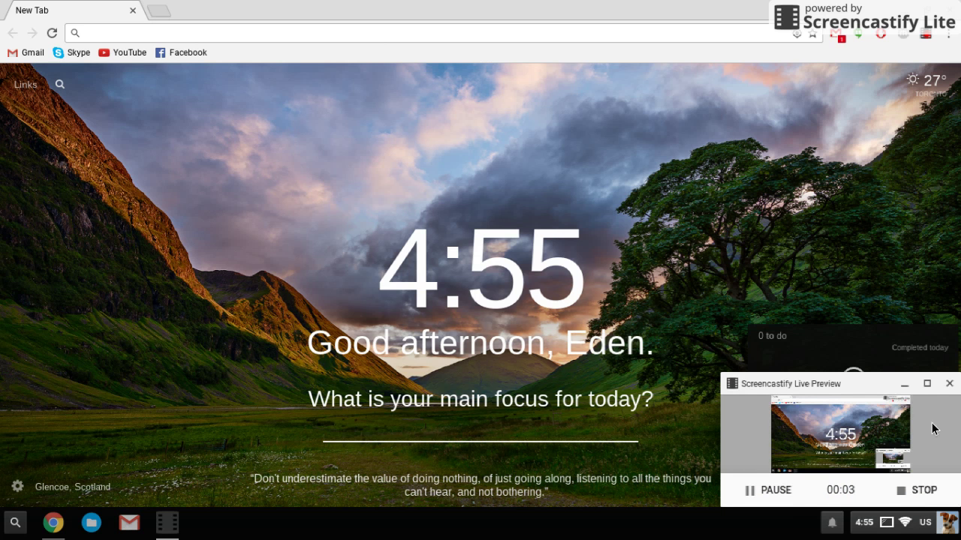
Minimize the Screencastify preview and focus Chrome's address bar on the new tab
left_click(911, 386)
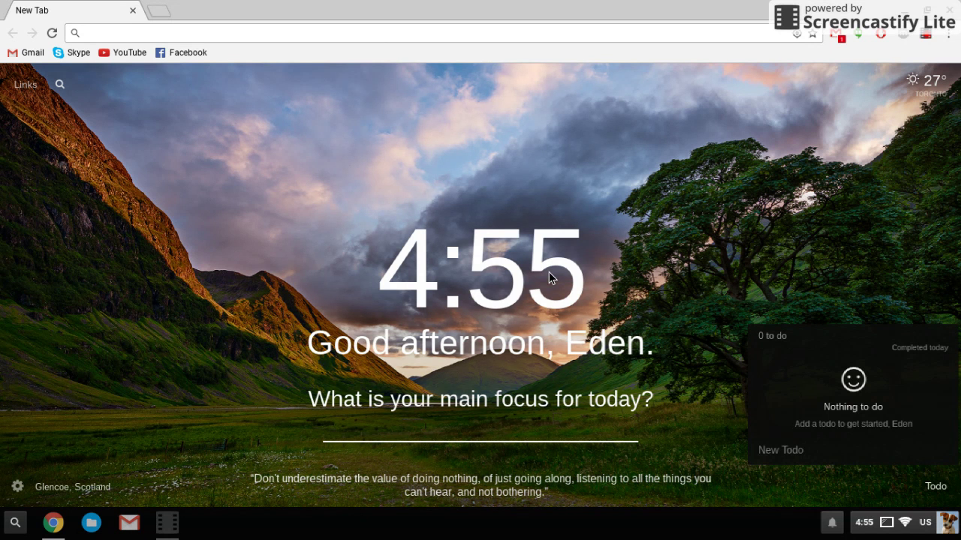
left_click(133, 41)
type("bro")
Load browserstack.com by accepting the address-bar autocomplete suggestion
key("Right")
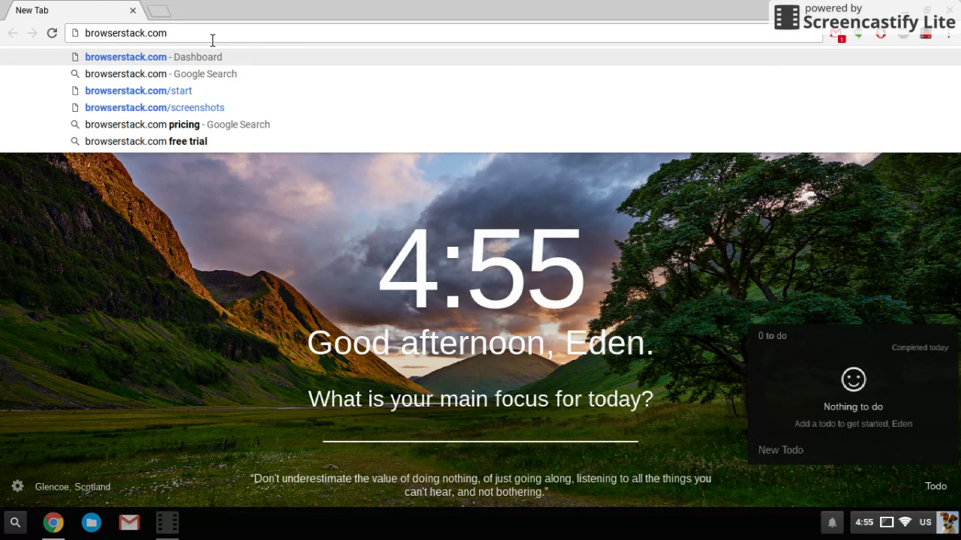
key("Return")
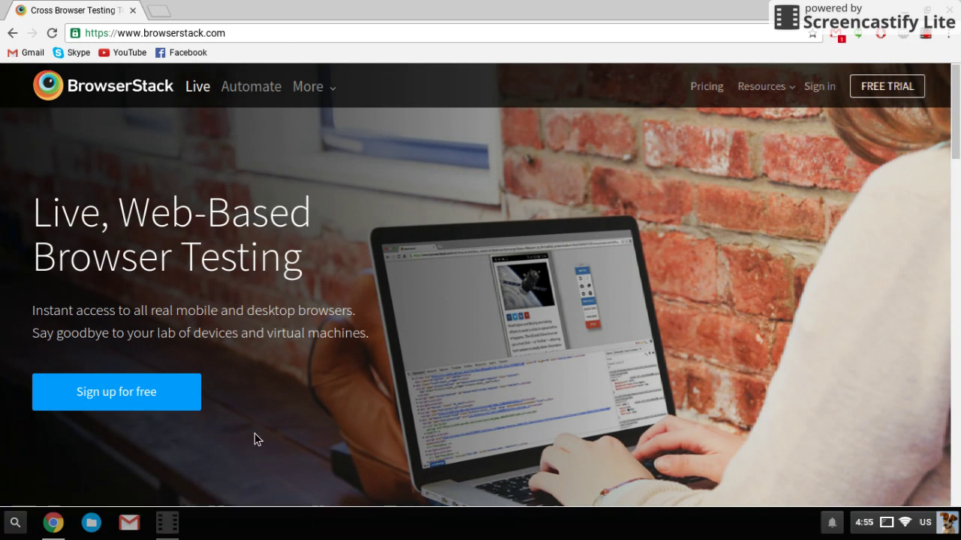
Open the free sign-up form and replace the prefilled email address
left_click(133, 395)
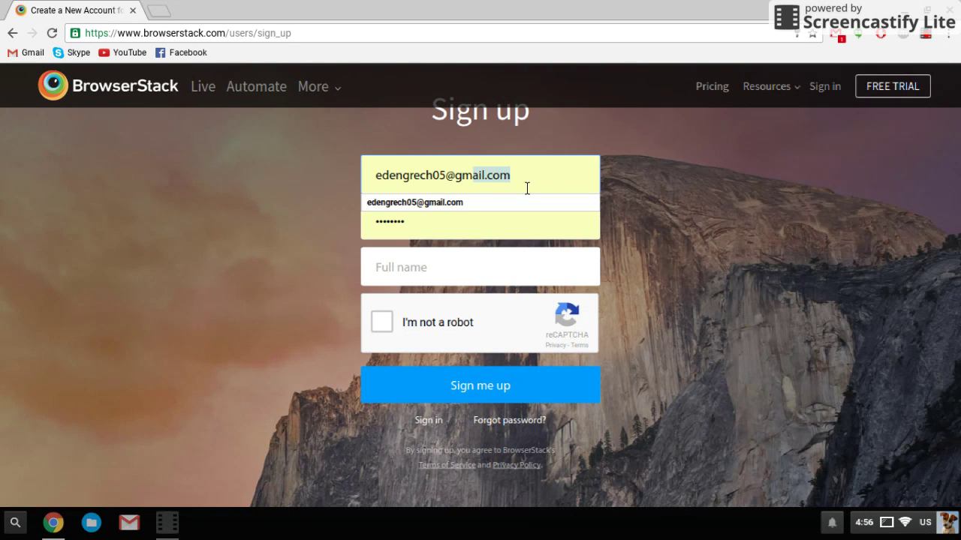
left_click_drag(525, 188, 376, 186)
key("BackSpace")
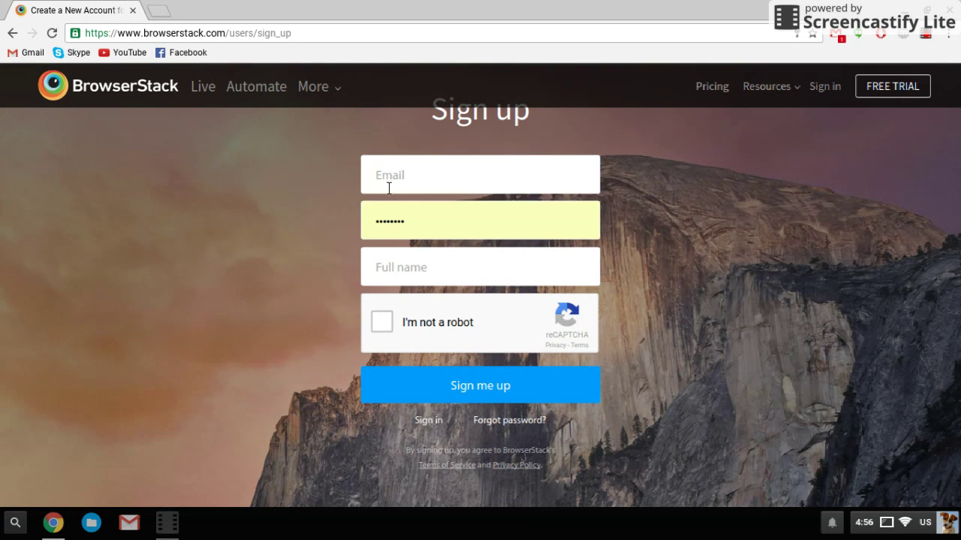
left_click(423, 184)
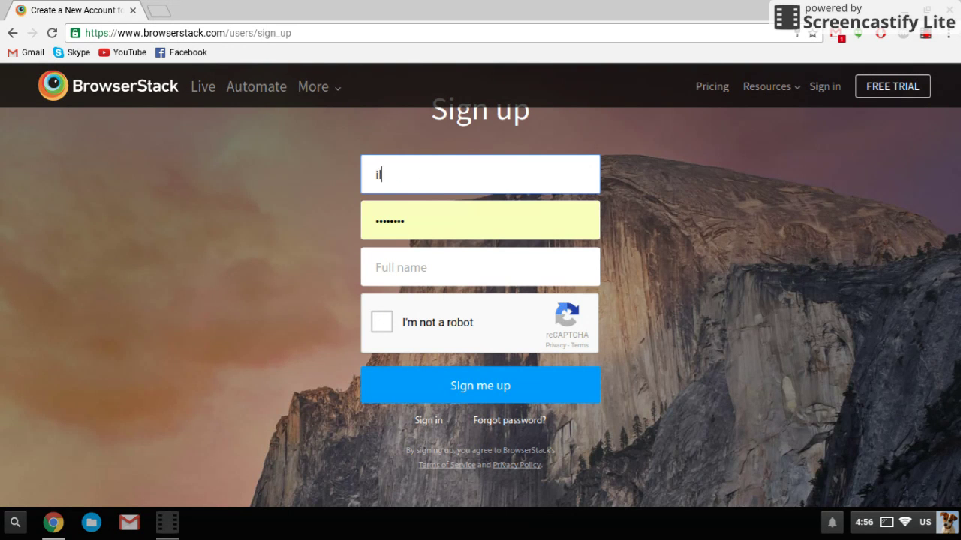
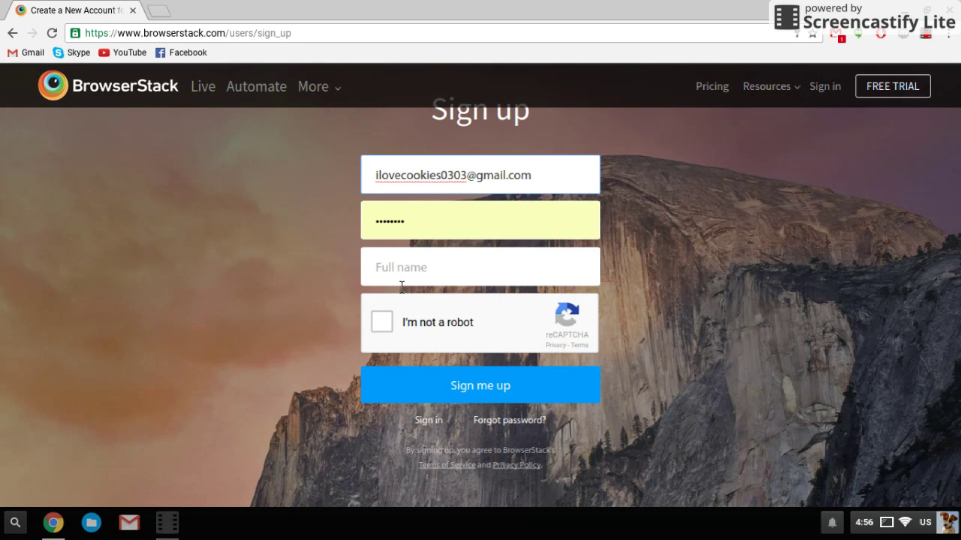
Save the password in Chrome and return to the form's full-name field
left_click(413, 279)
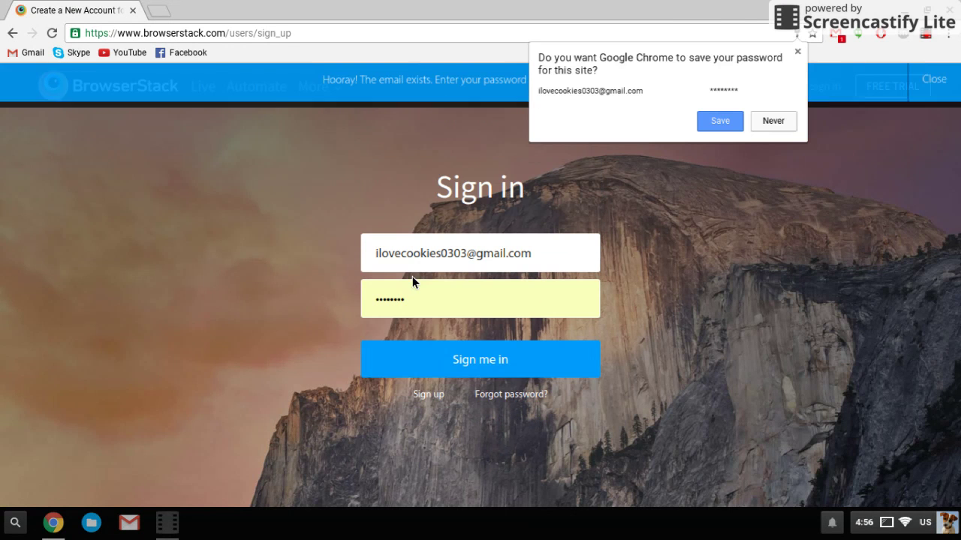
left_click(728, 121)
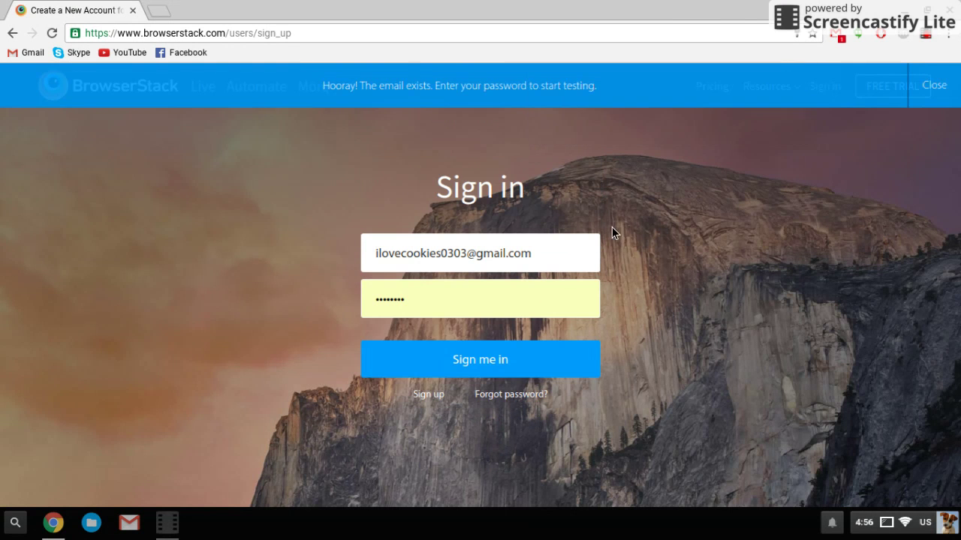
left_click(430, 394)
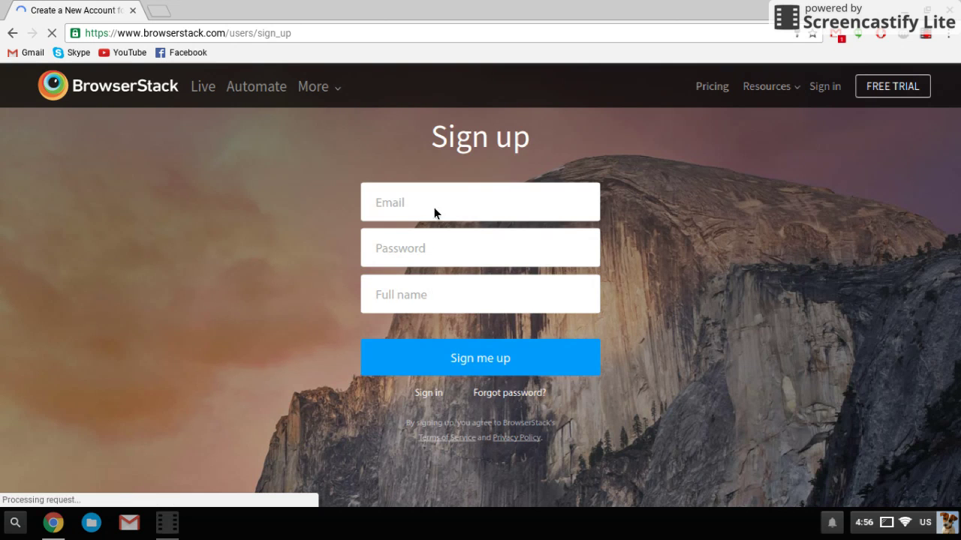
left_click(429, 277)
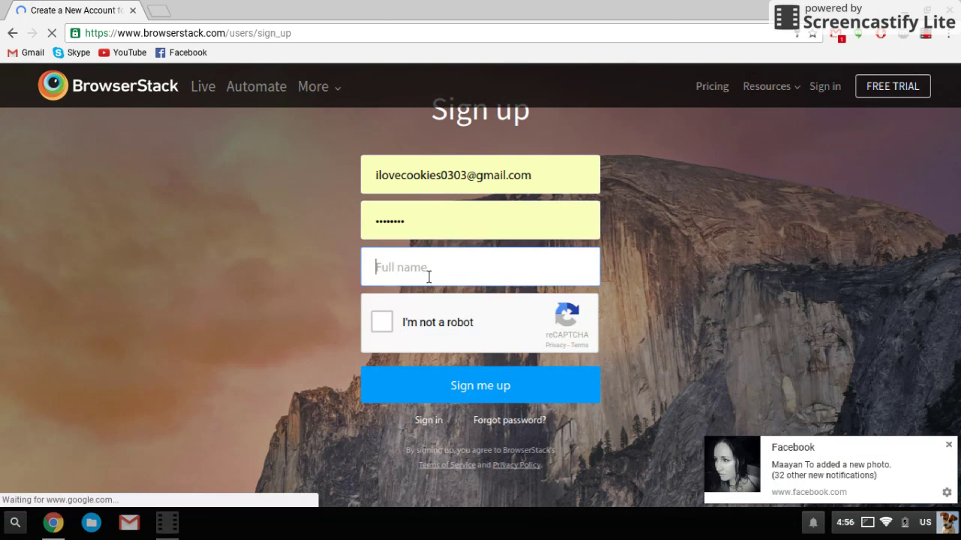
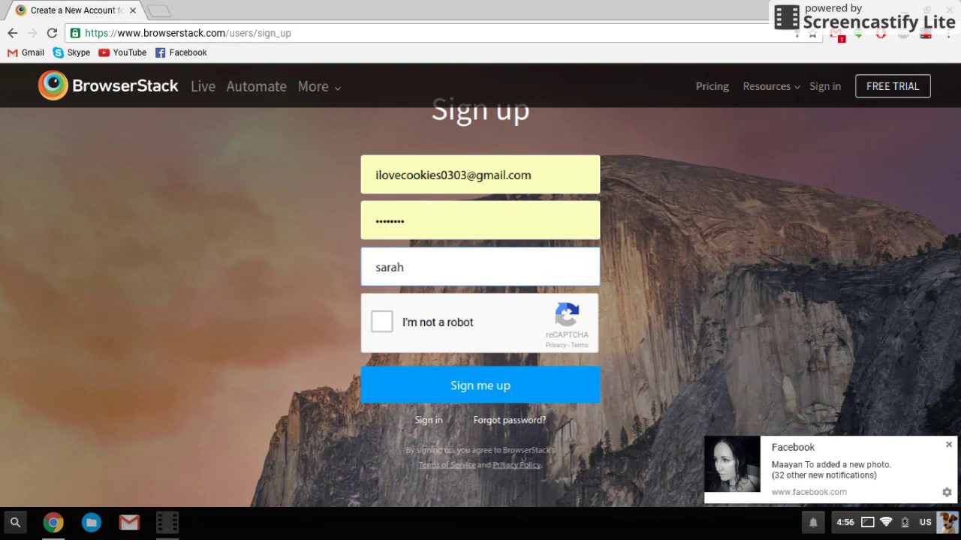
Finish the full name, tick the reCAPTCHA box, and submit the form
left_click(370, 349)
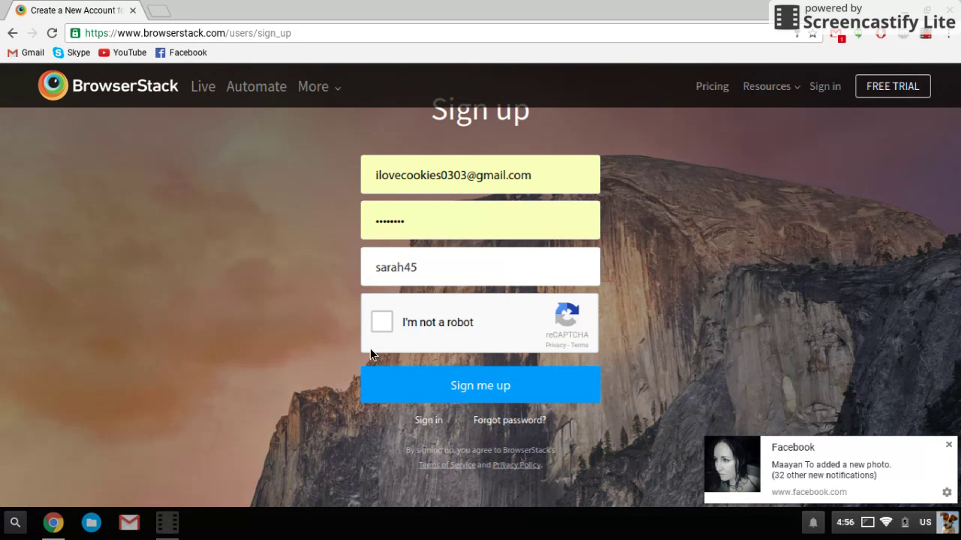
left_click(948, 445)
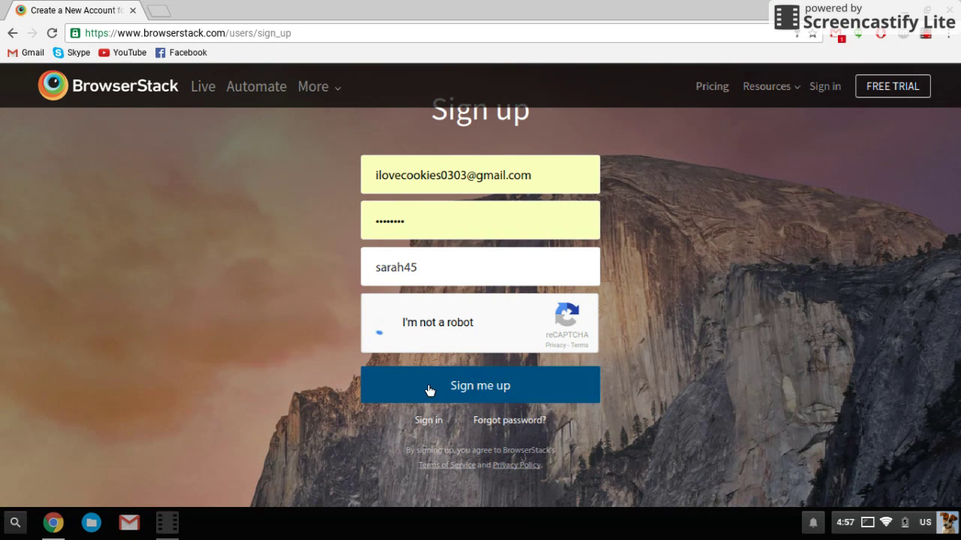
left_click(543, 381)
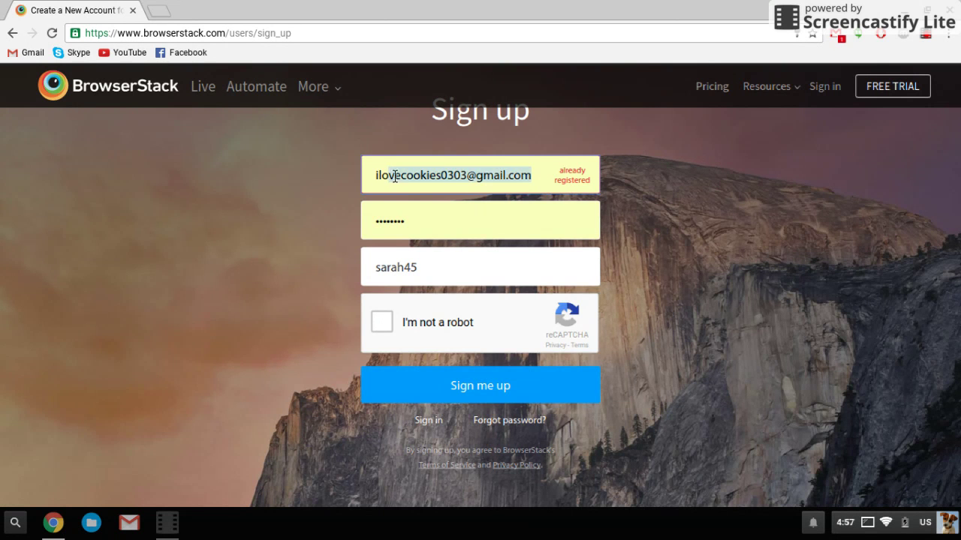
Swap the rejected email for a new one, pass reCAPTCHA, and resubmit sign-up
left_click_drag(551, 187, 377, 175)
key("BackSpace")
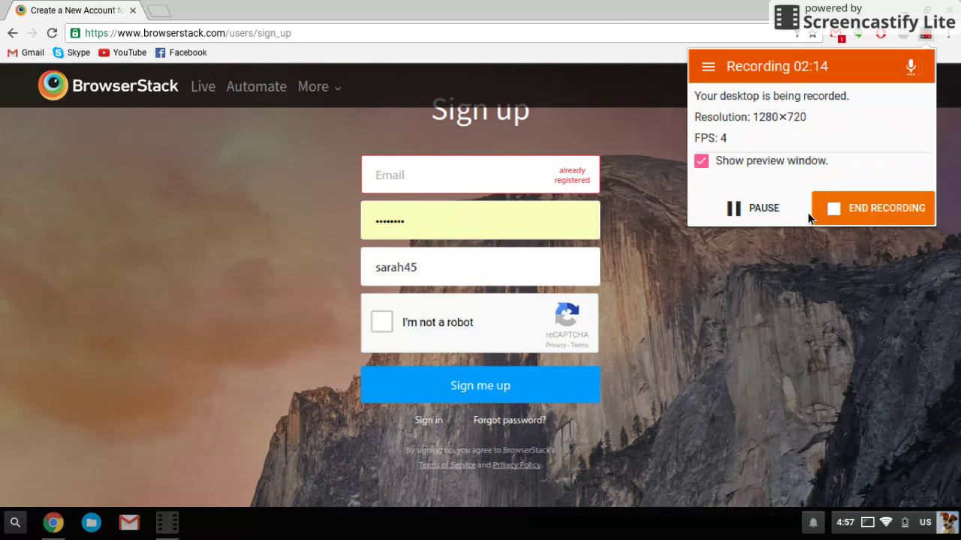
left_click(759, 210)
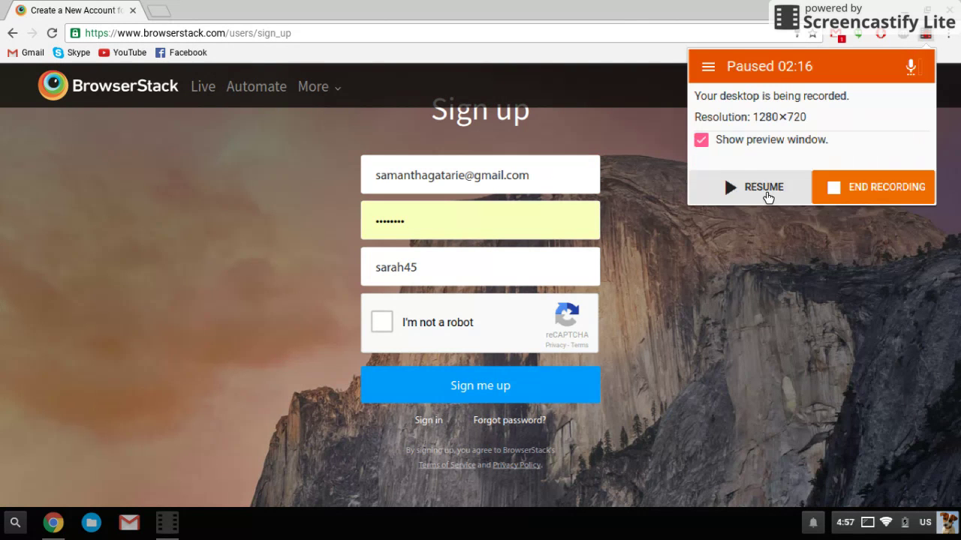
left_click(720, 308)
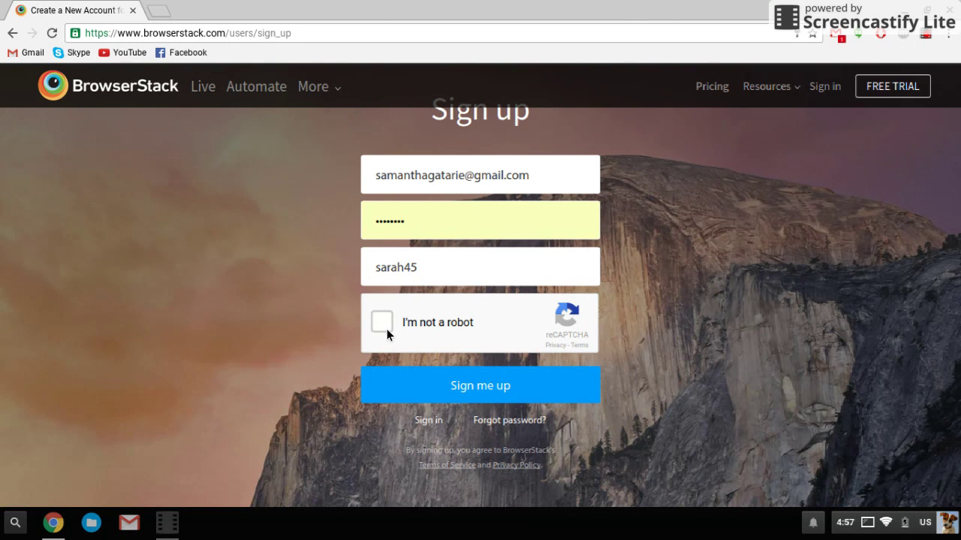
left_click(387, 330)
left_click(485, 393)
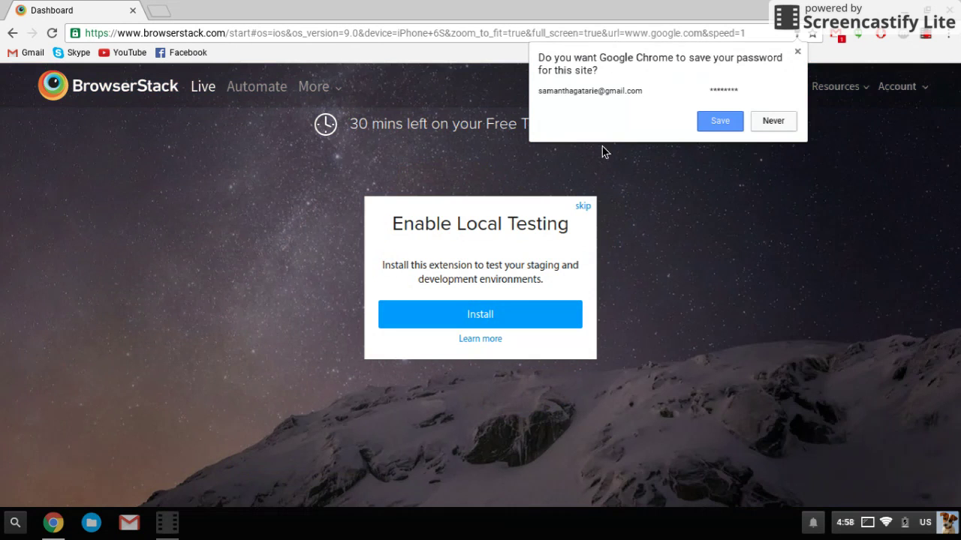
Decline Chrome's password save and skip the Enable Local Testing dialog
left_click(737, 123)
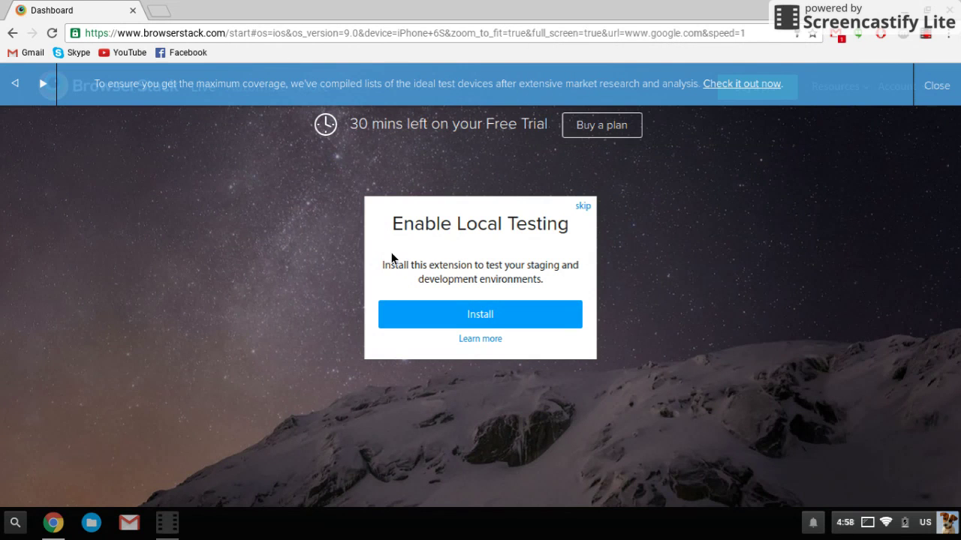
left_click(585, 206)
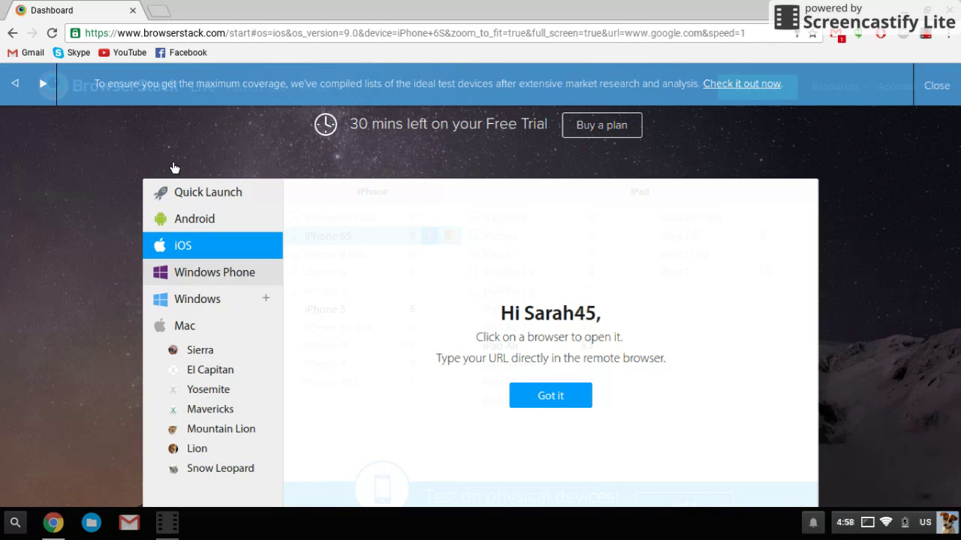
Browse Android, iOS, Windows Phone, Windows and macOS lists, previewing Yosemite through Mountain Lion browsers
left_click(188, 222)
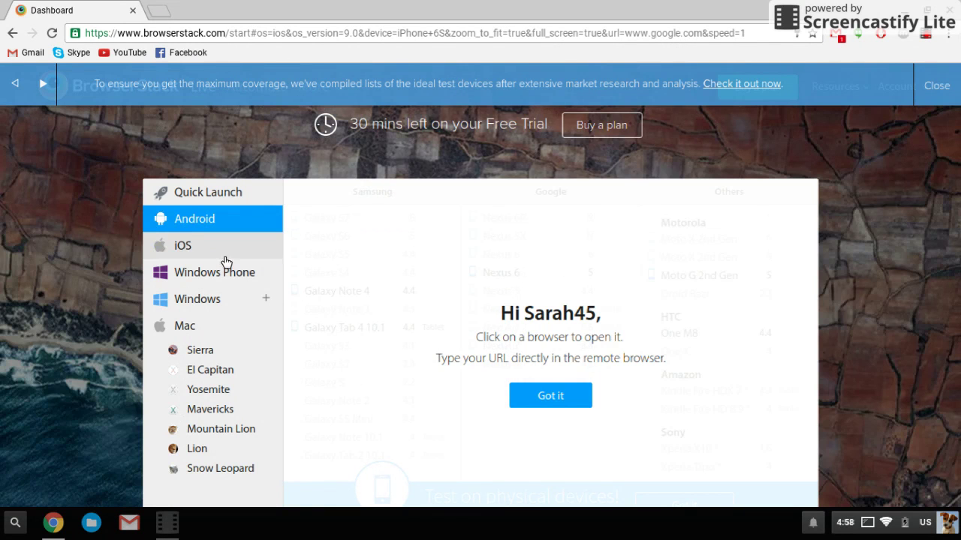
left_click(225, 257)
left_click(231, 282)
left_click(192, 309)
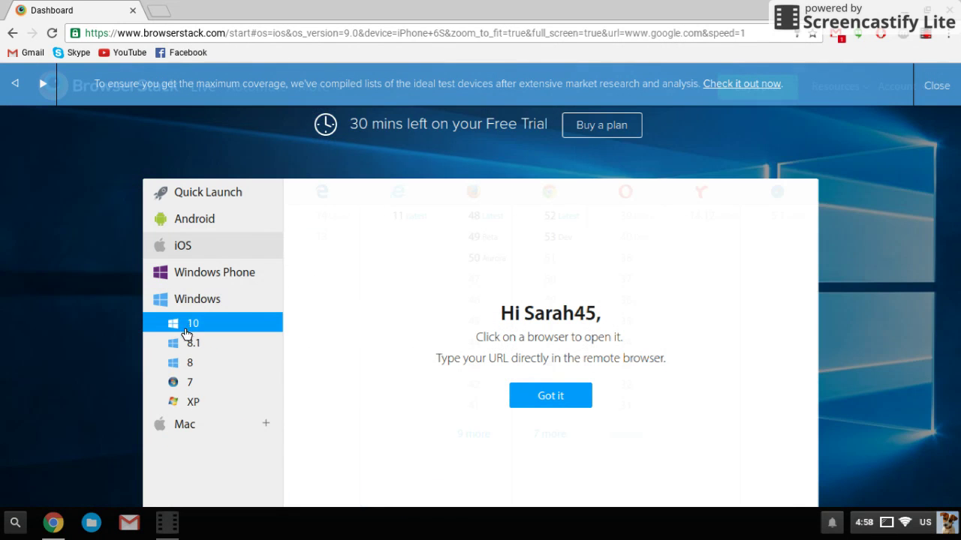
left_click(208, 426)
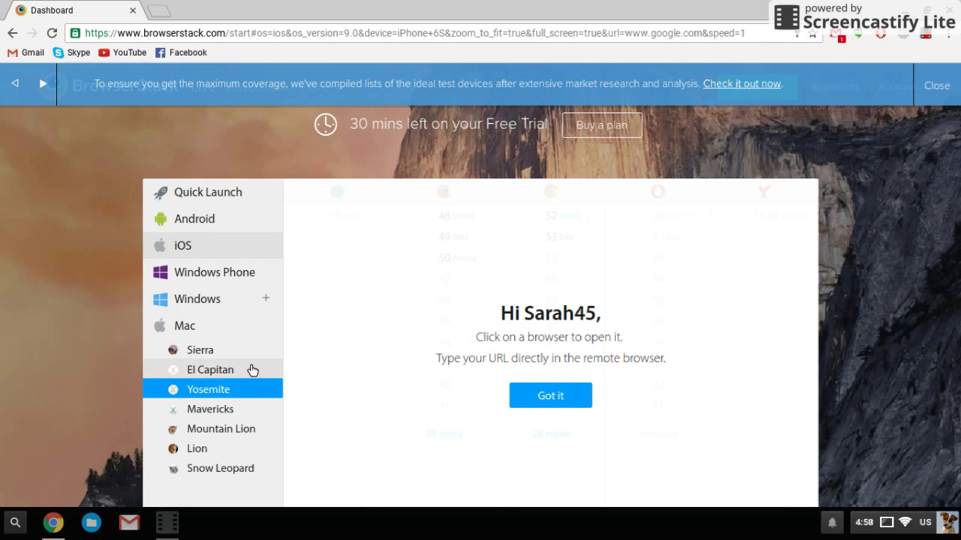
left_click(224, 369)
left_click(221, 359)
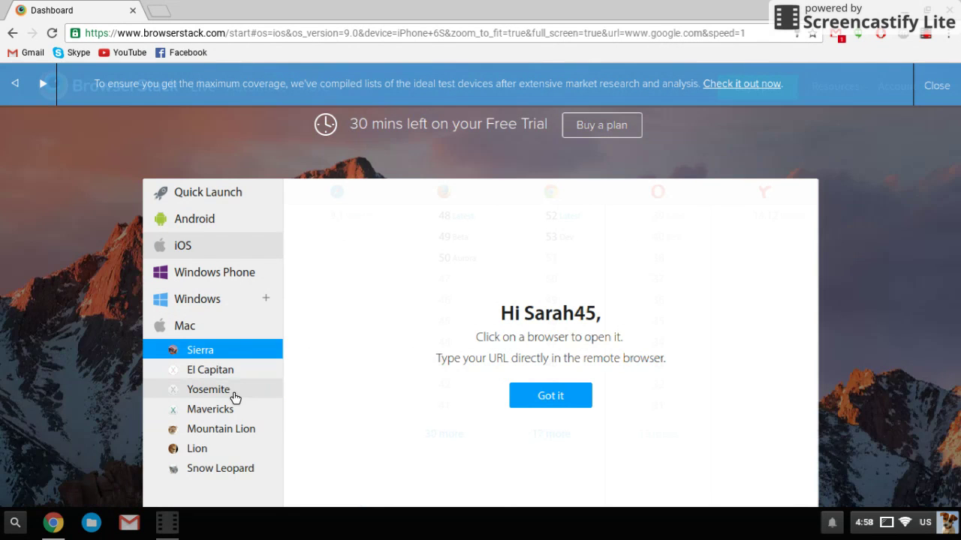
left_click(233, 393)
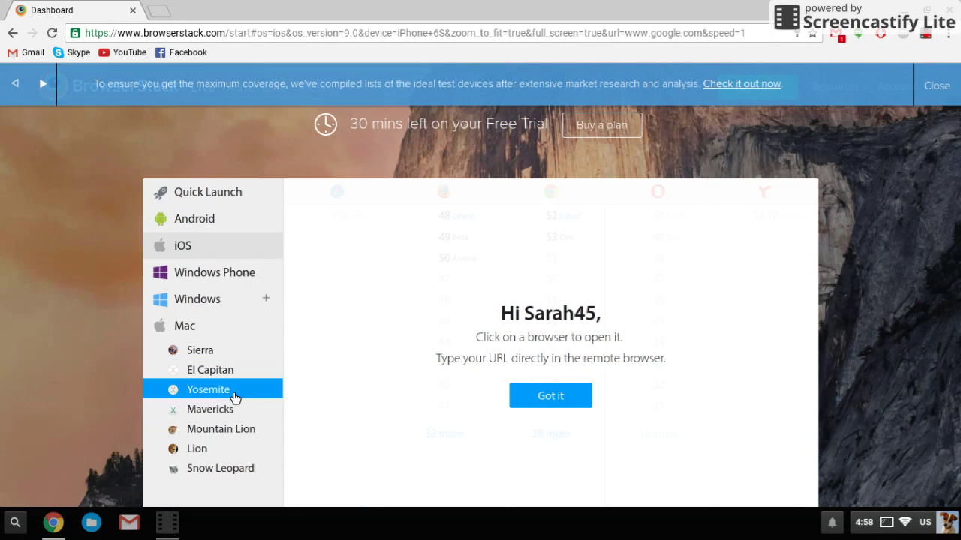
left_click(227, 453)
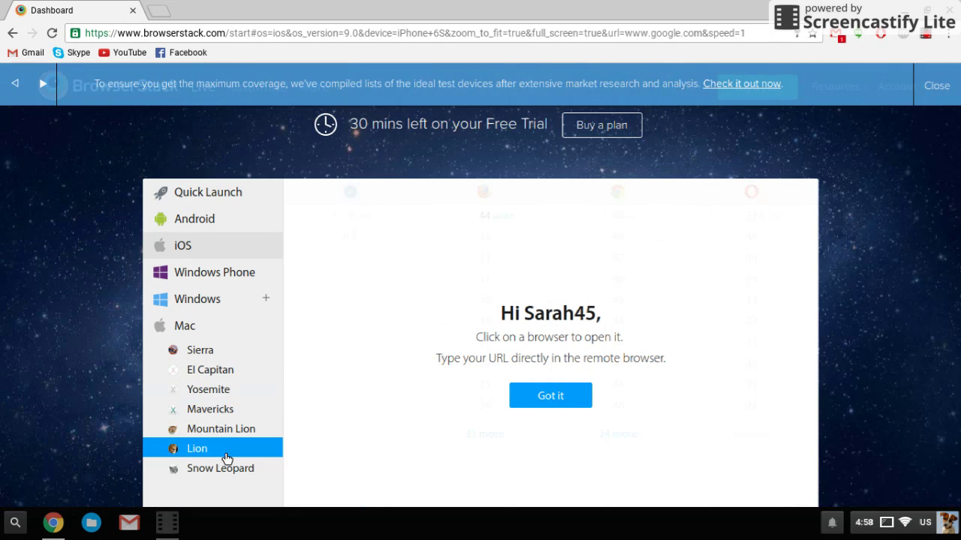
left_click(215, 396)
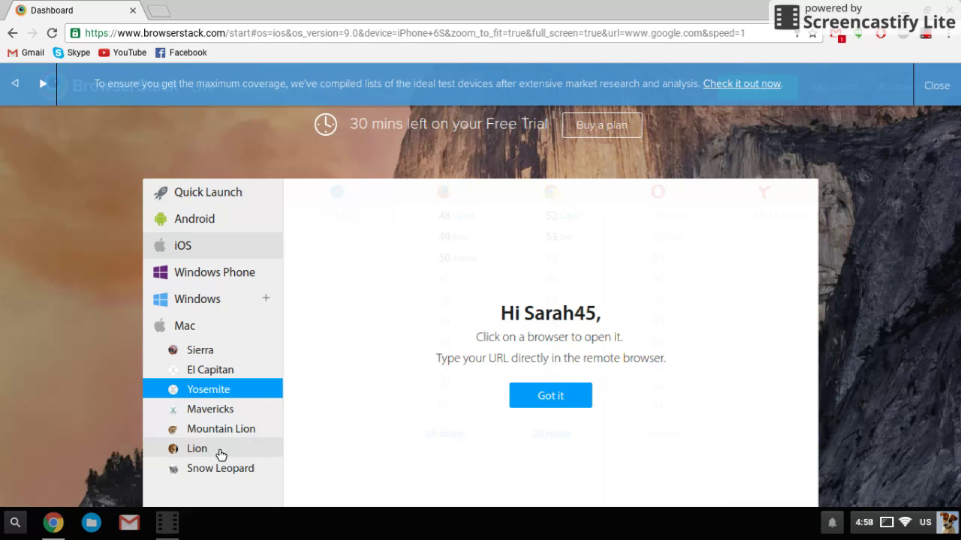
left_click(221, 437)
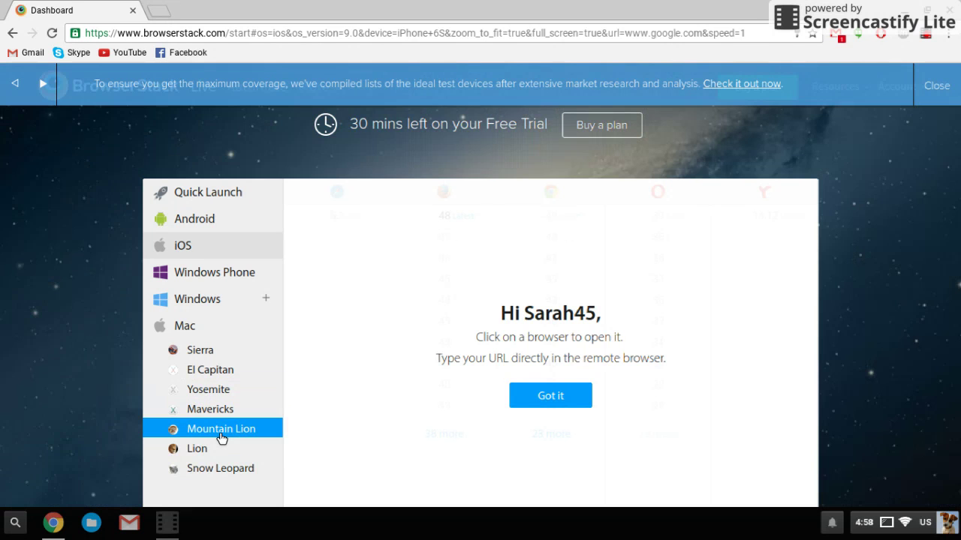
Launch Chrome 52 on OS X Yosemite after a blocked Mountain Lion Chrome attempt
left_click(589, 400)
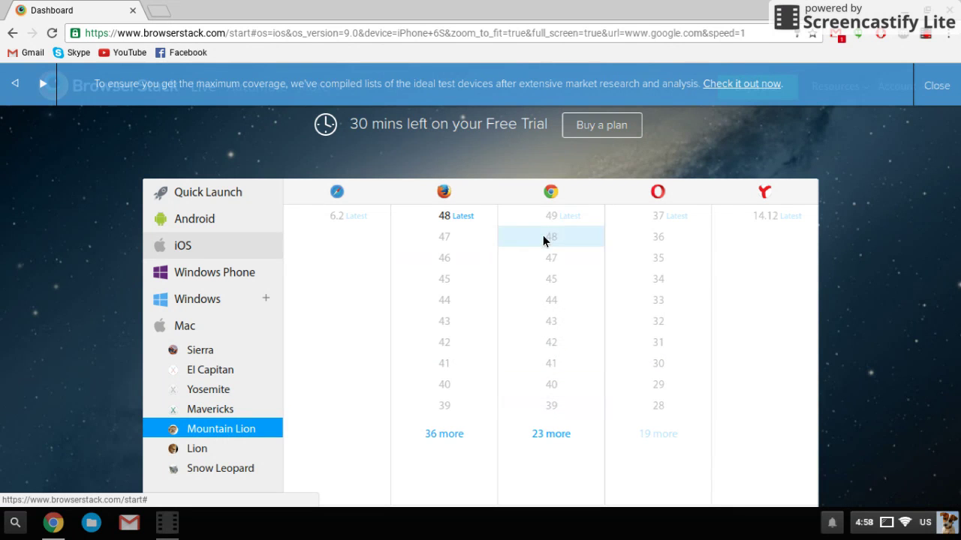
left_click(571, 219)
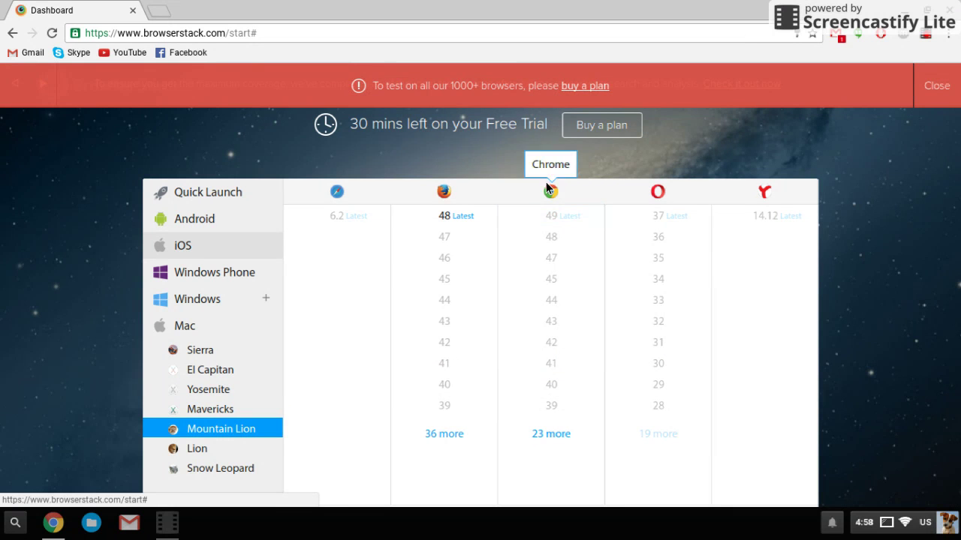
left_click(953, 90)
left_click(207, 394)
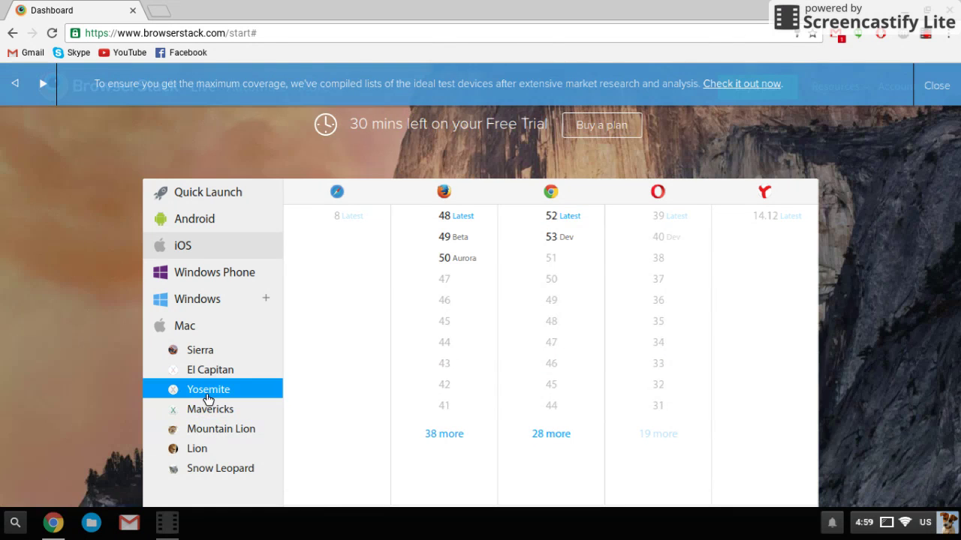
left_click(578, 220)
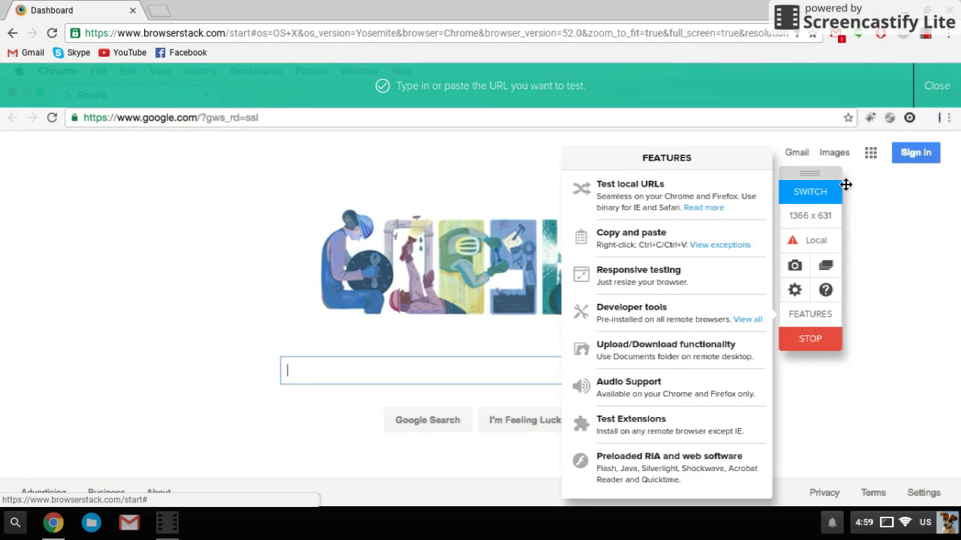
Move the session toolbar aside and close the green enter-a-URL banner
left_click_drag(847, 202, 792, 204)
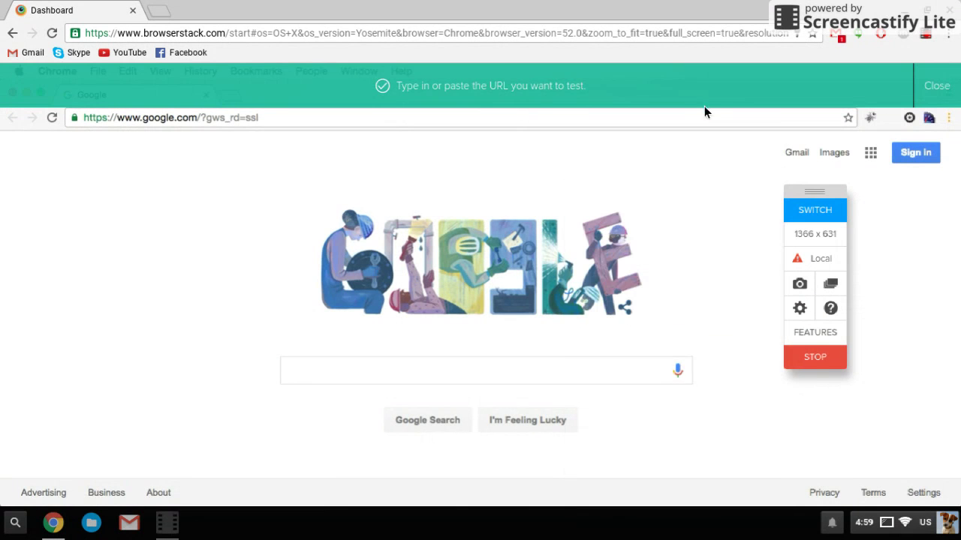
left_click(931, 86)
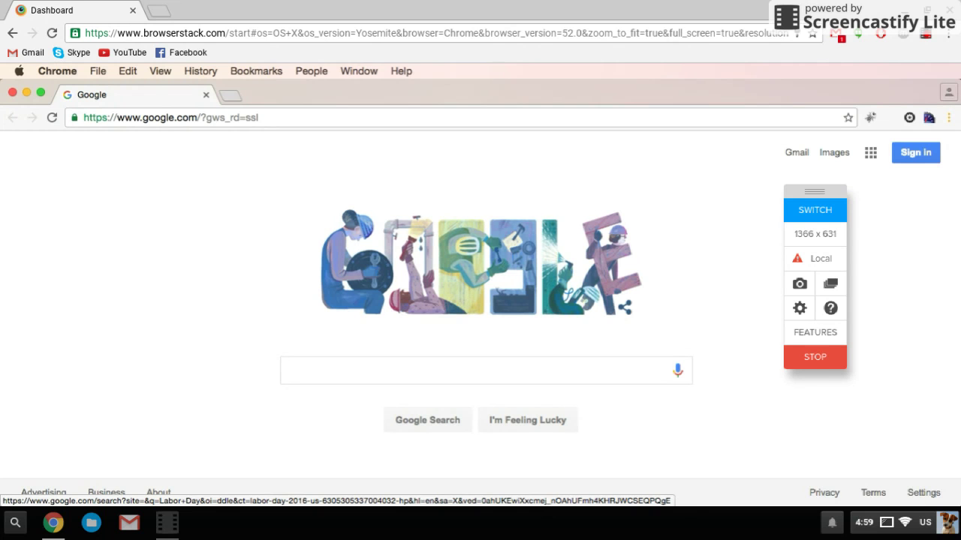
Make the session fullscreen and quit Chrome on the remote Yosemite Mac with Cmd+Q
key("F11")
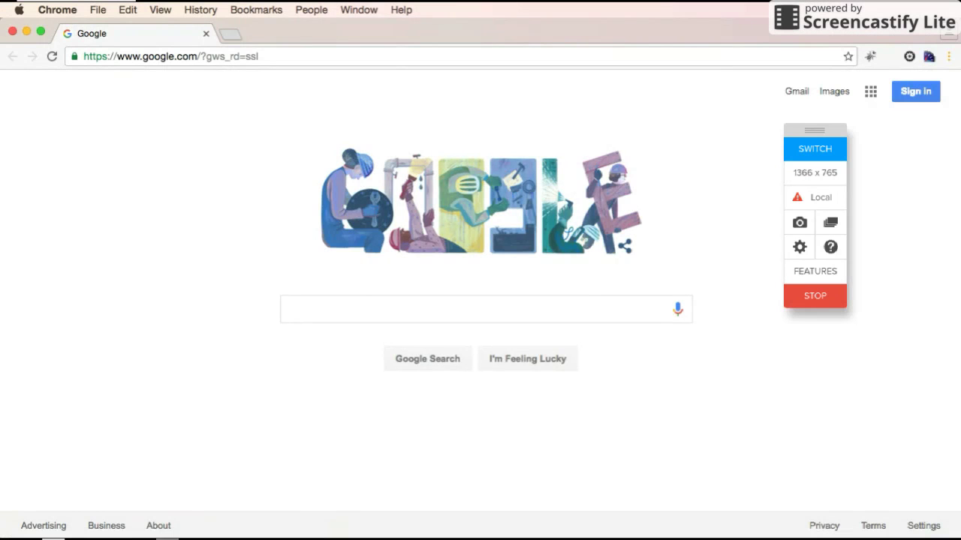
key("super+w")
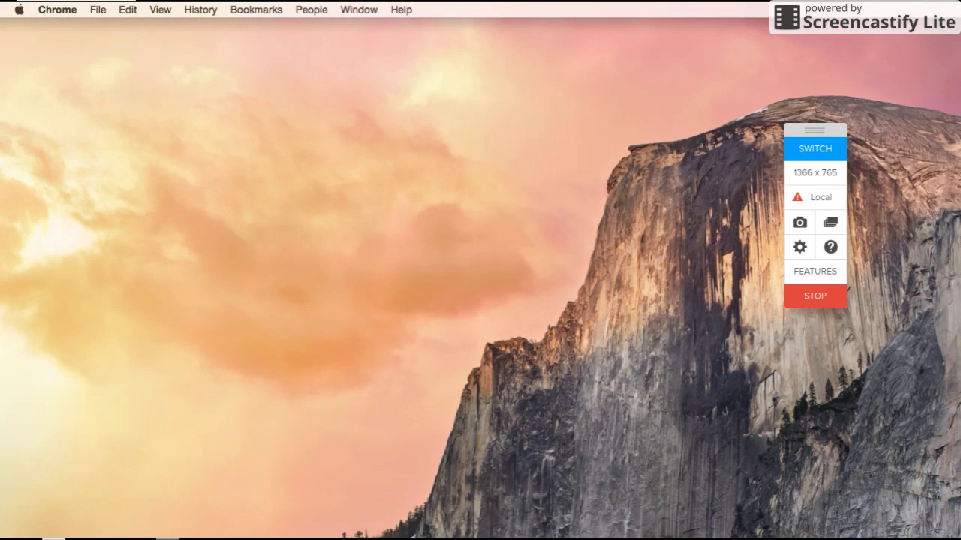
left_click(57, 9)
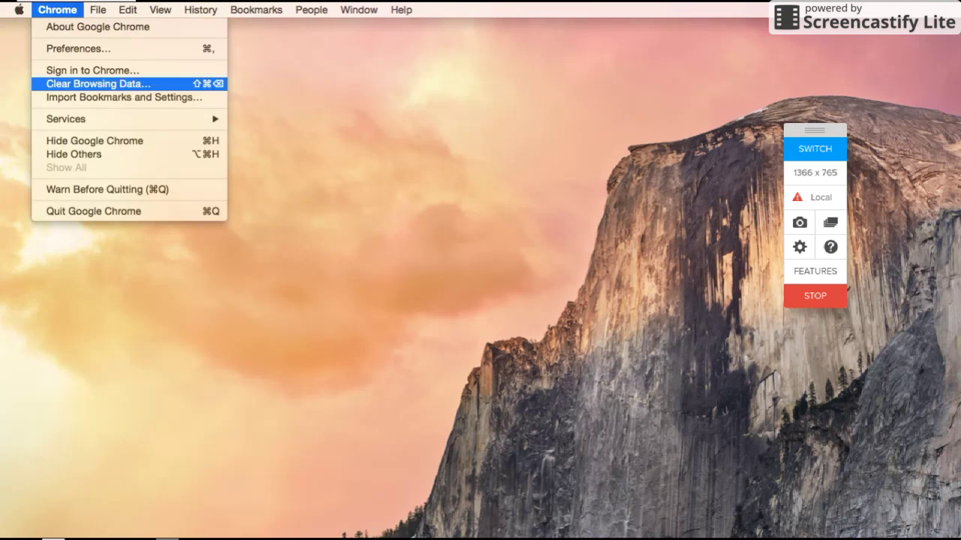
key("super+q")
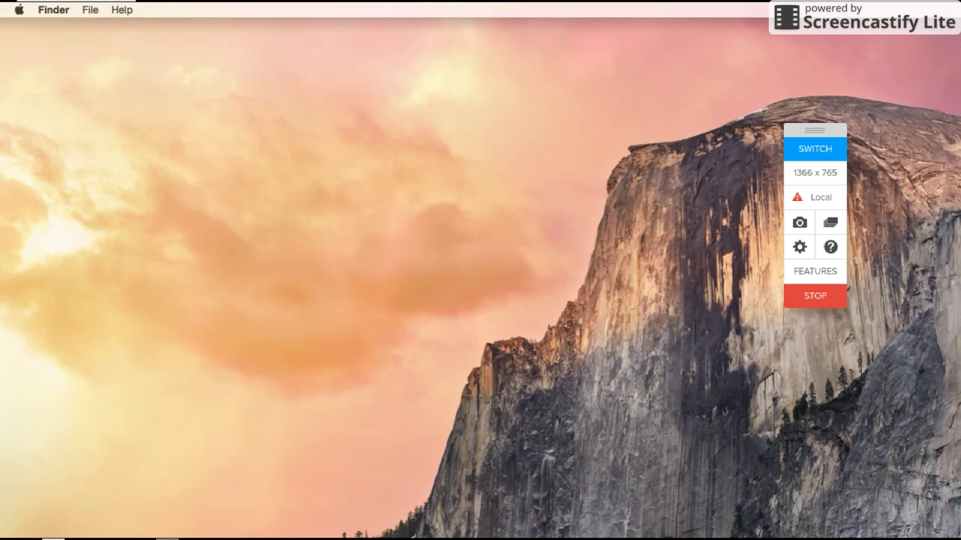
left_click(19, 9)
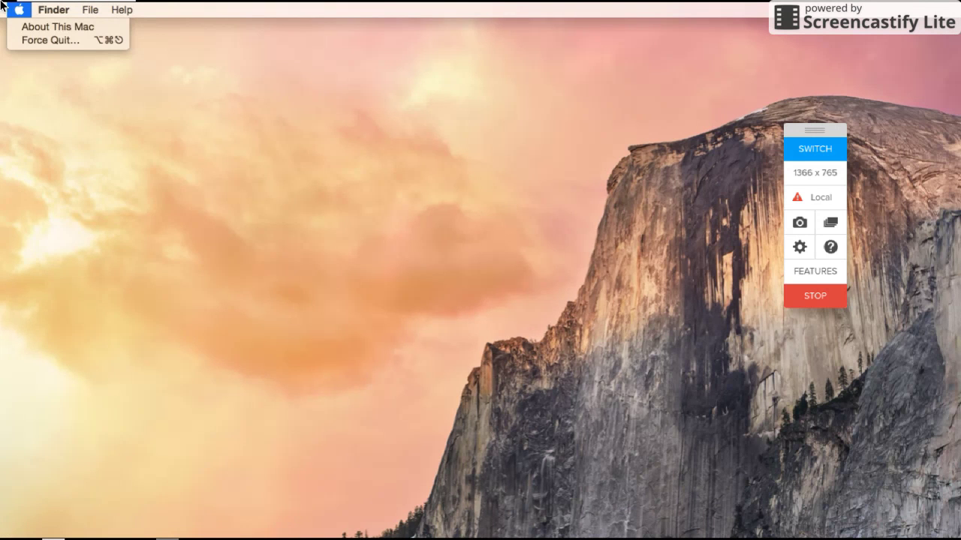
View and close the About Finder and About This Mac windows
left_click(67, 27)
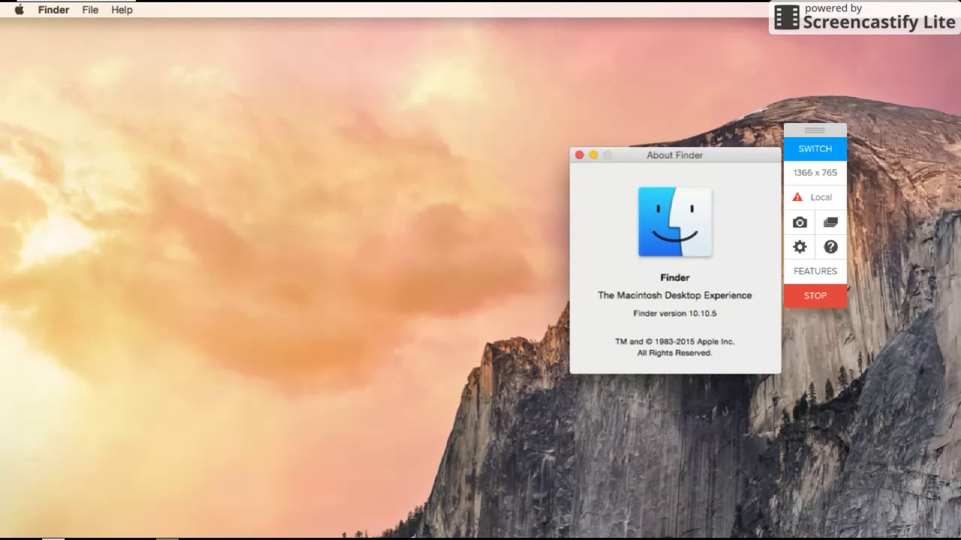
left_click(579, 155)
left_click(19, 10)
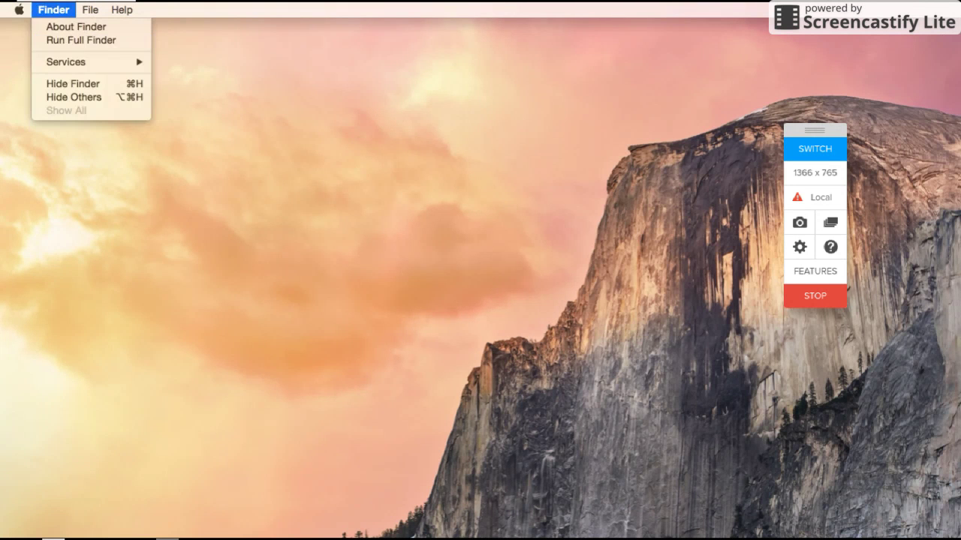
key("Escape")
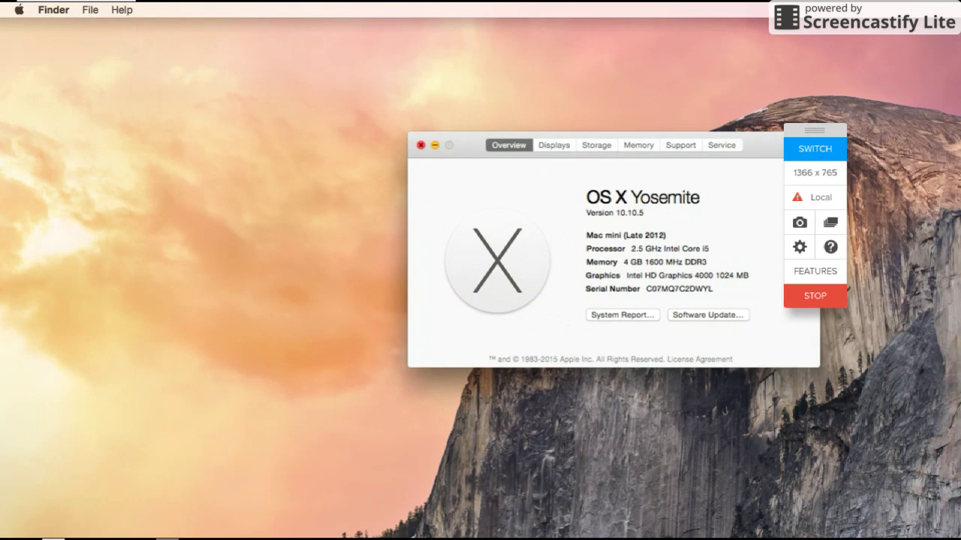
key("super+w")
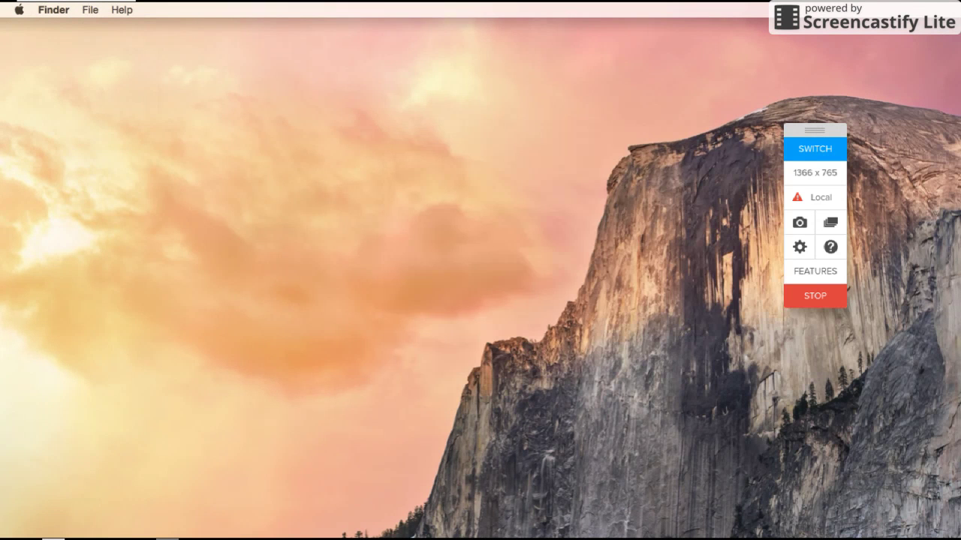
Open and dismiss Finder's File menu, then close the Hangouts chat popup
left_click(90, 10)
left_click(90, 10)
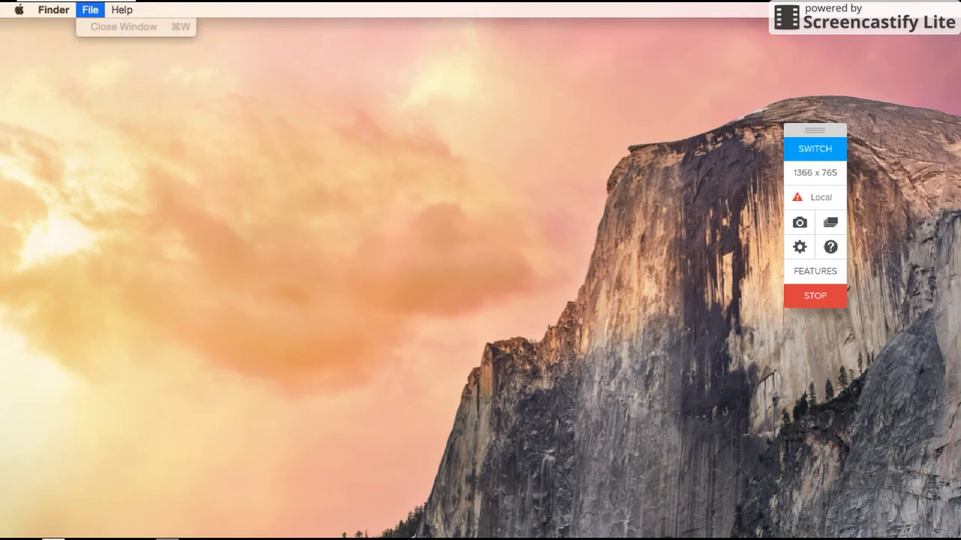
key("Escape")
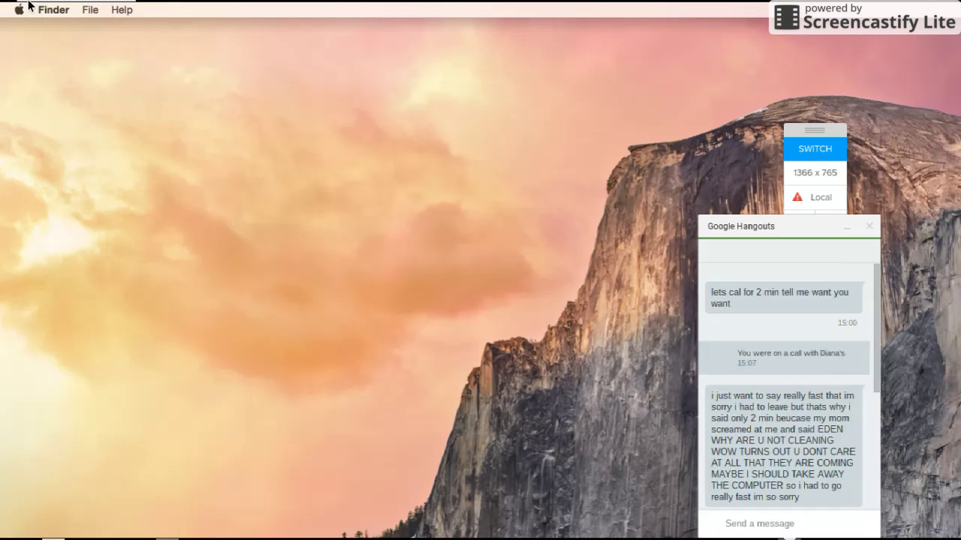
left_click(869, 226)
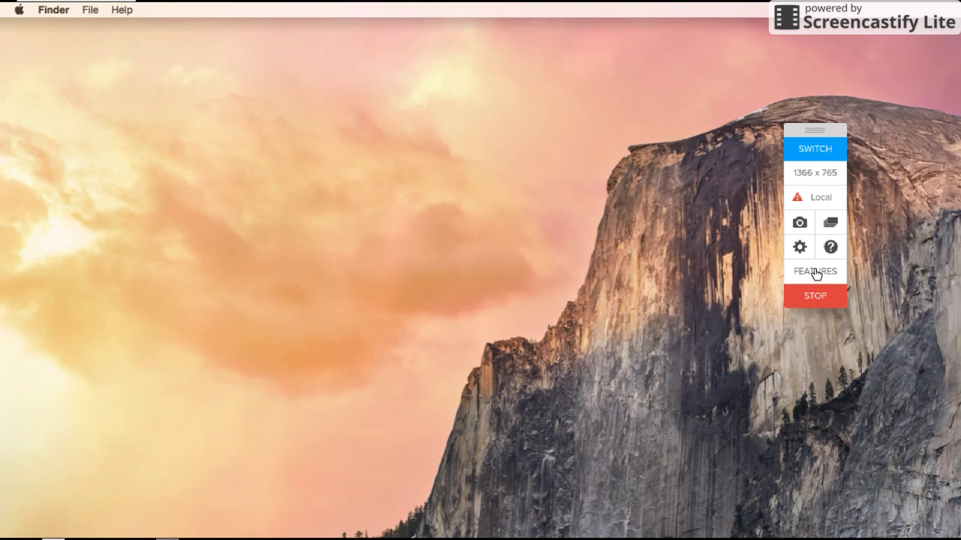
Exit fullscreen and start Chrome on the iPhone 6S at 15.4-inch screen size
left_click(815, 297)
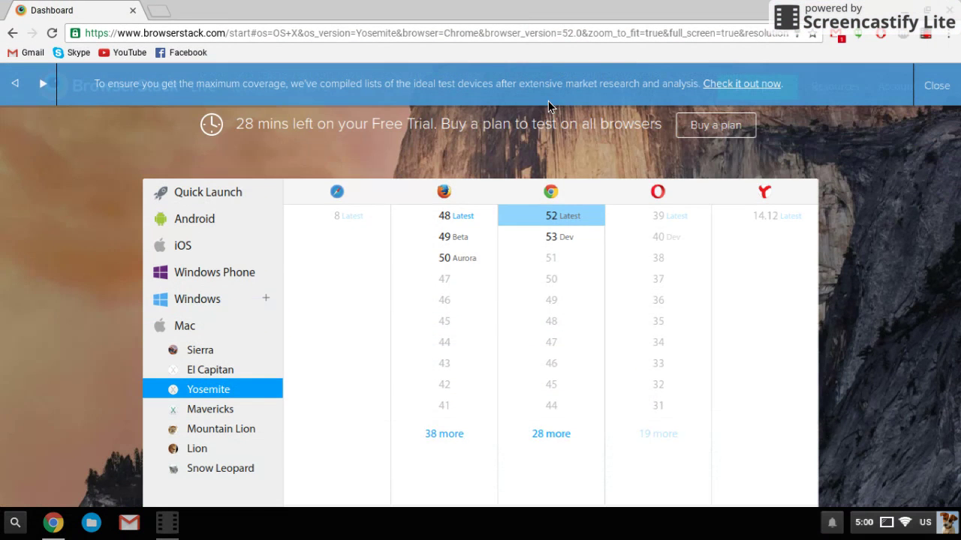
left_click(237, 221)
left_click(222, 255)
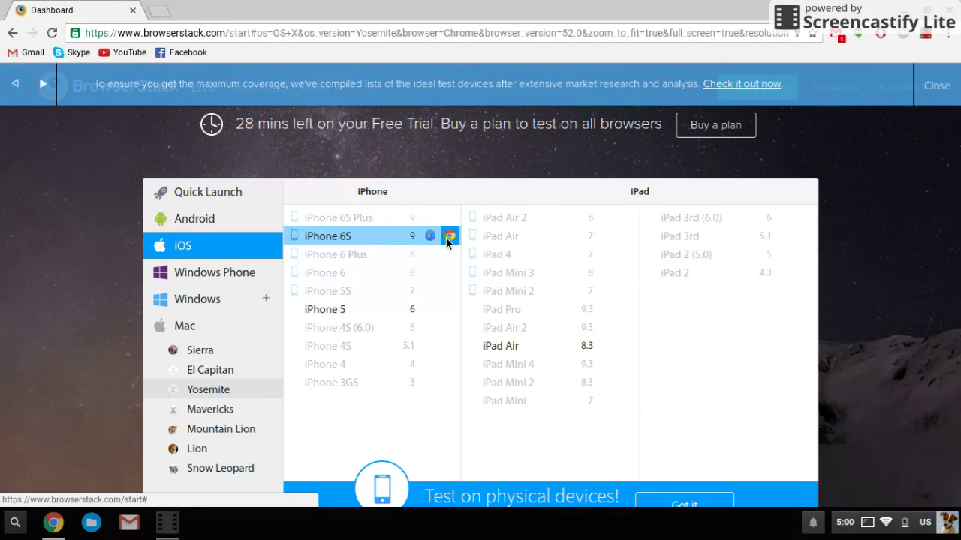
left_click(450, 238)
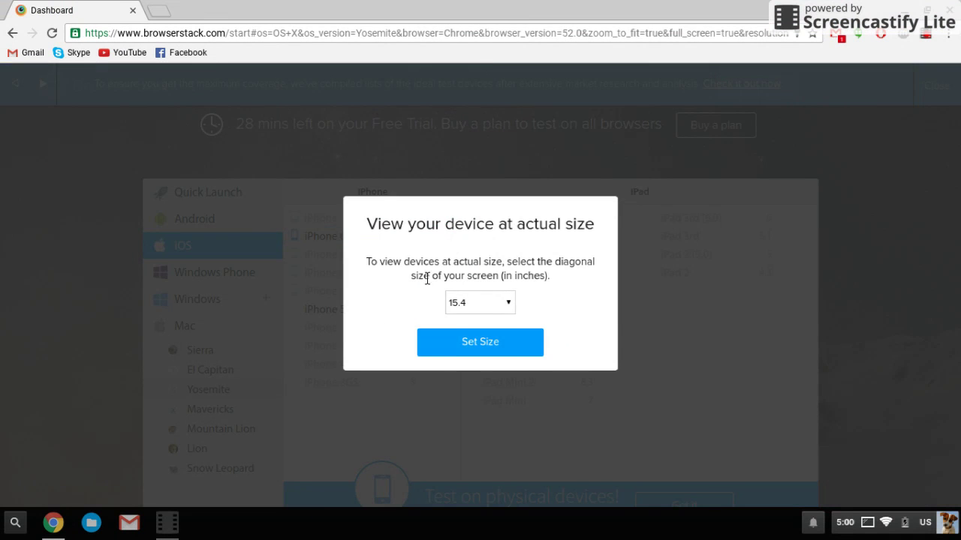
left_click(494, 303)
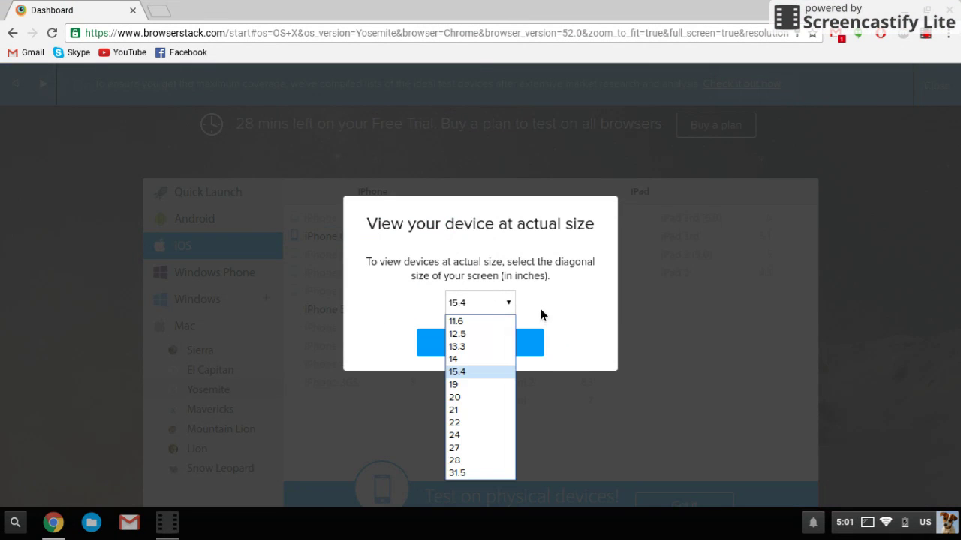
left_click(579, 318)
left_click(522, 343)
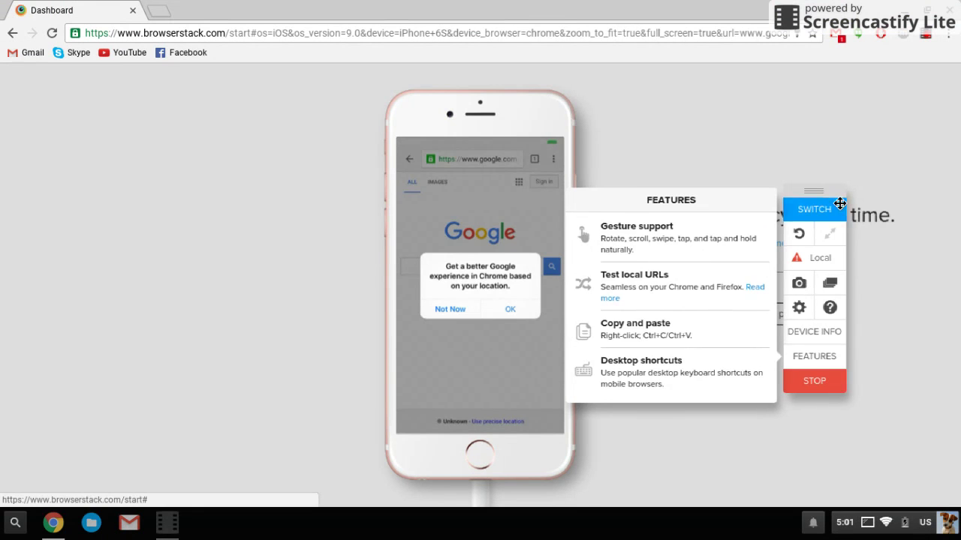
Go fullscreen, dismiss Google's location prompt, and send the iPhone 6S to its home screen
key("F11")
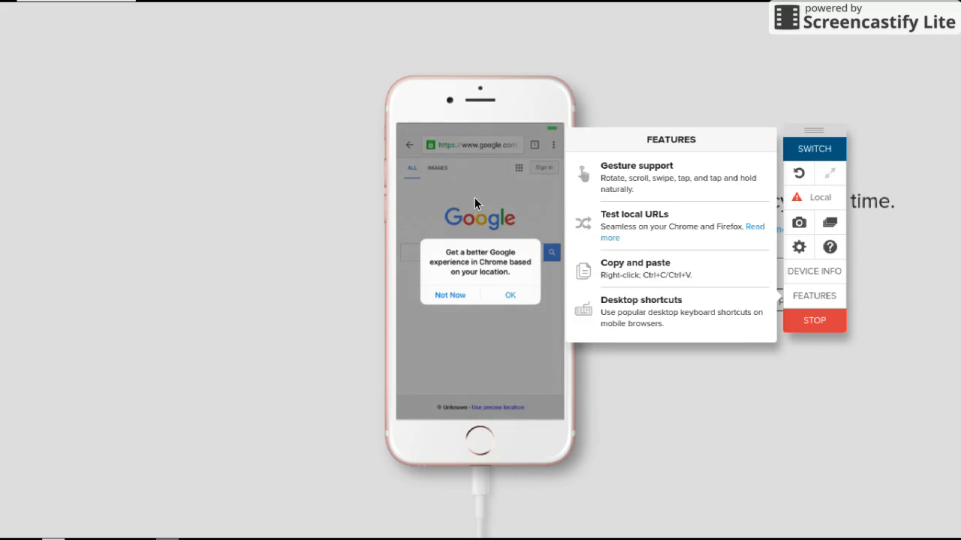
left_click(515, 302)
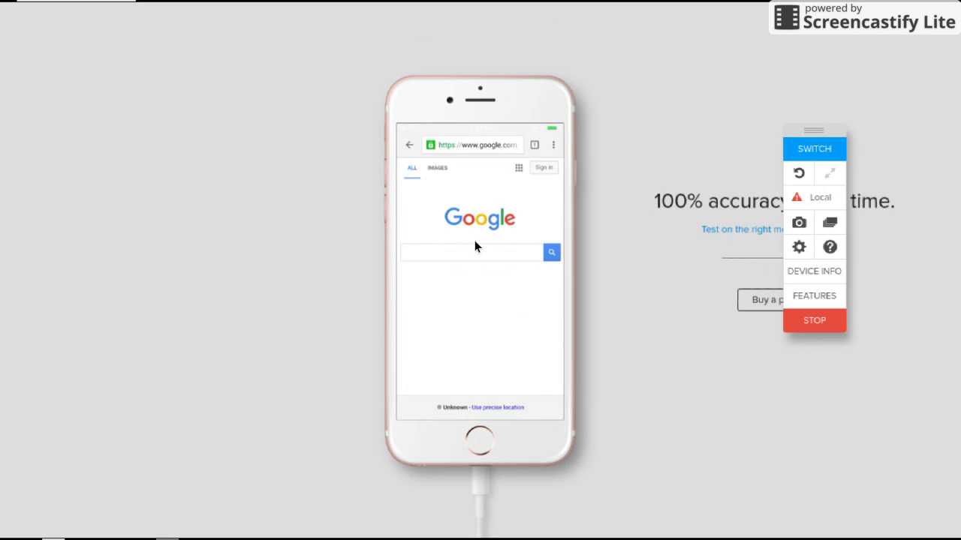
left_click(478, 147)
left_click(493, 213)
left_click(486, 449)
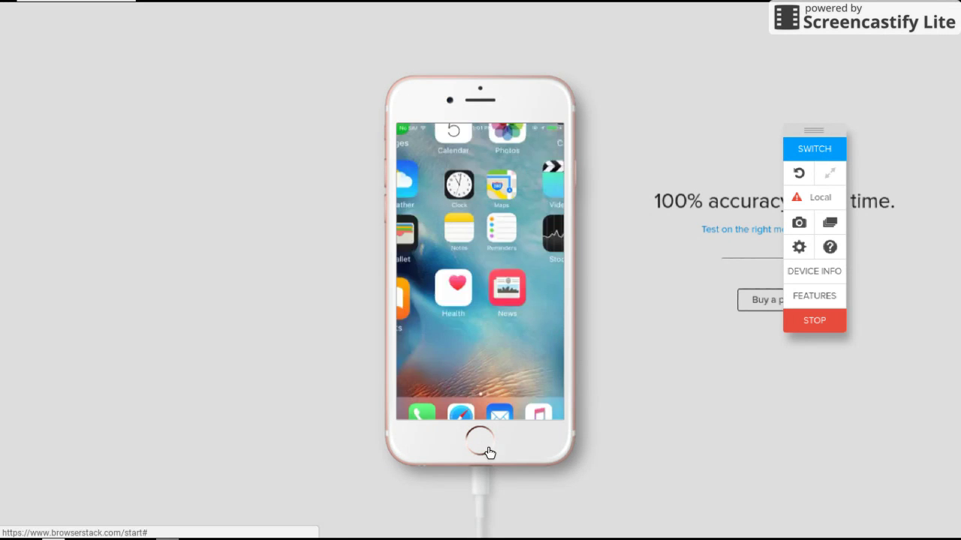
left_click_drag(472, 305, 427, 301)
left_click_drag(507, 307, 484, 308)
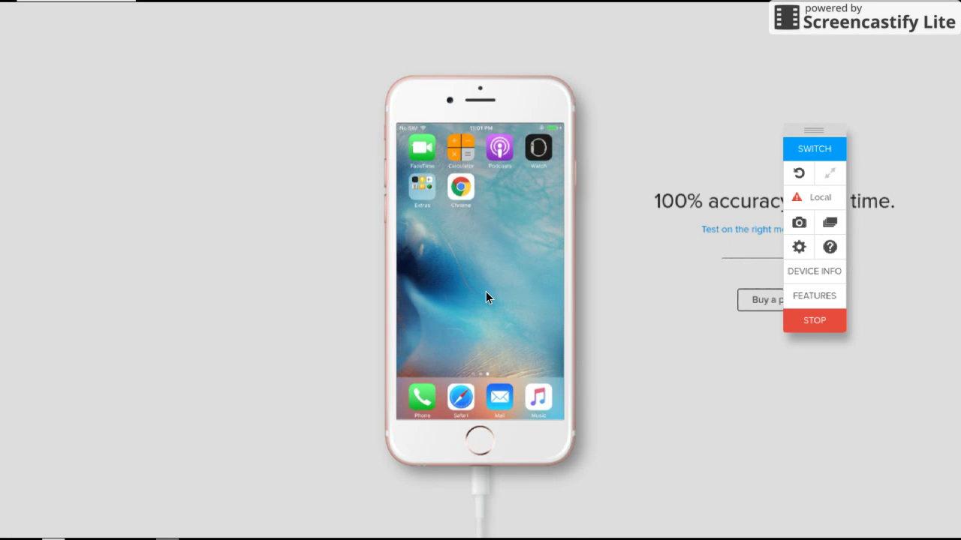
scroll(486, 297, "left", 5)
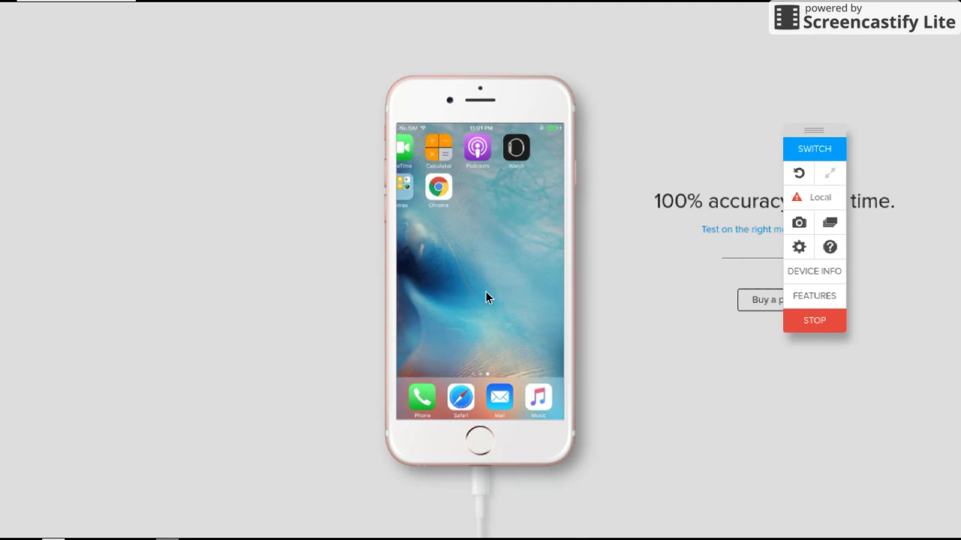
scroll(486, 297, "right", 3)
scroll(486, 297, "right", 3)
scroll(485, 297, "left", 3)
scroll(486, 291, "left", 3)
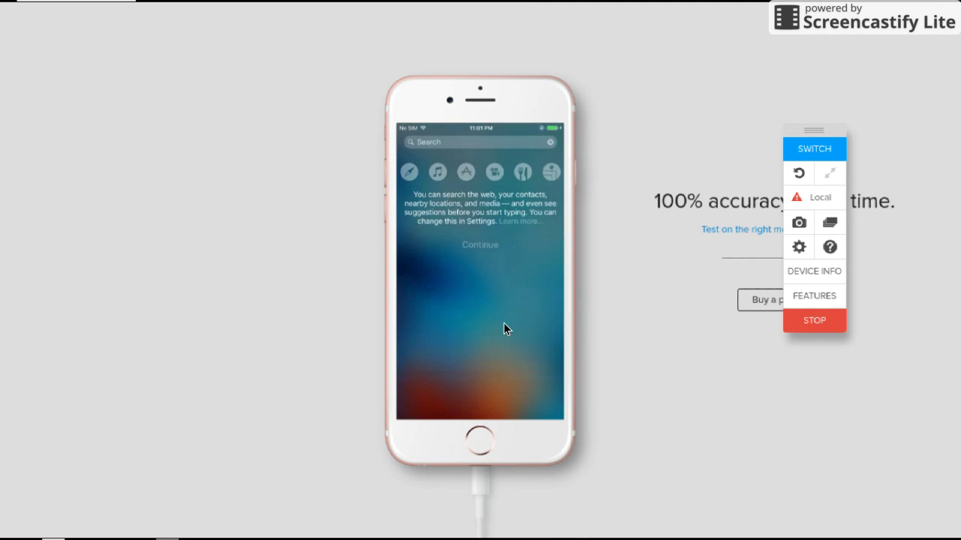
scroll(505, 324, "right", 1)
scroll(503, 329, "right", 3)
scroll(503, 329, "right", 3)
scroll(408, 330, "left", 3)
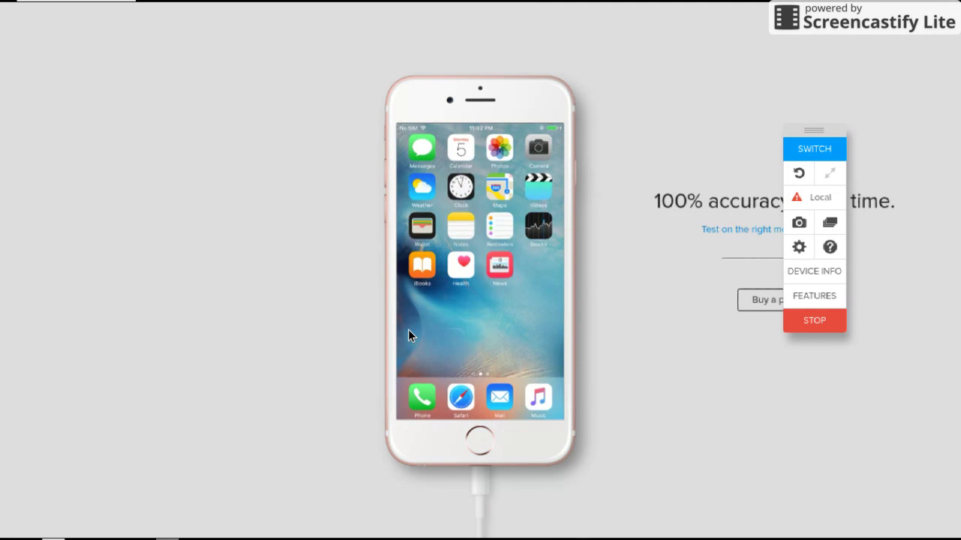
Open Camera and allow it location access, return home, then pull down Spotlight search
left_click(539, 148)
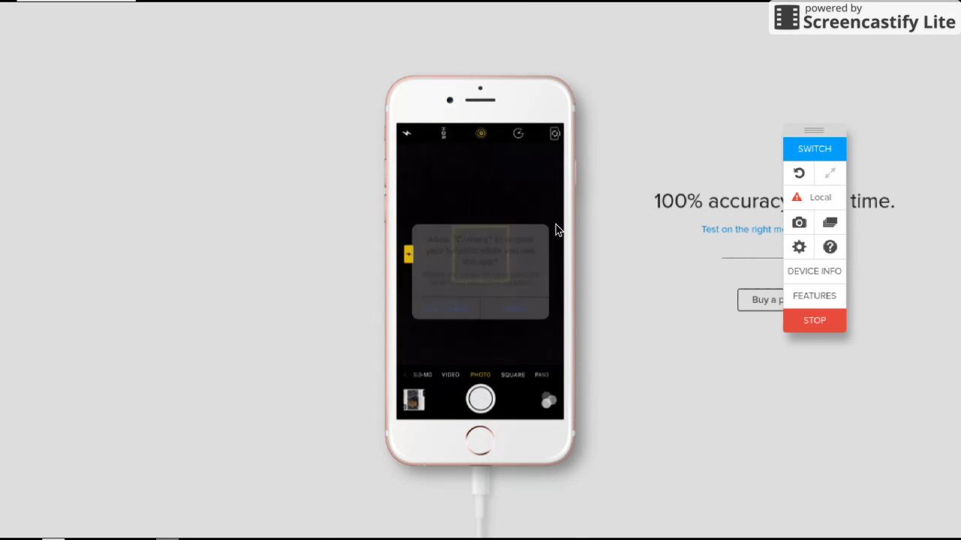
left_click(511, 303)
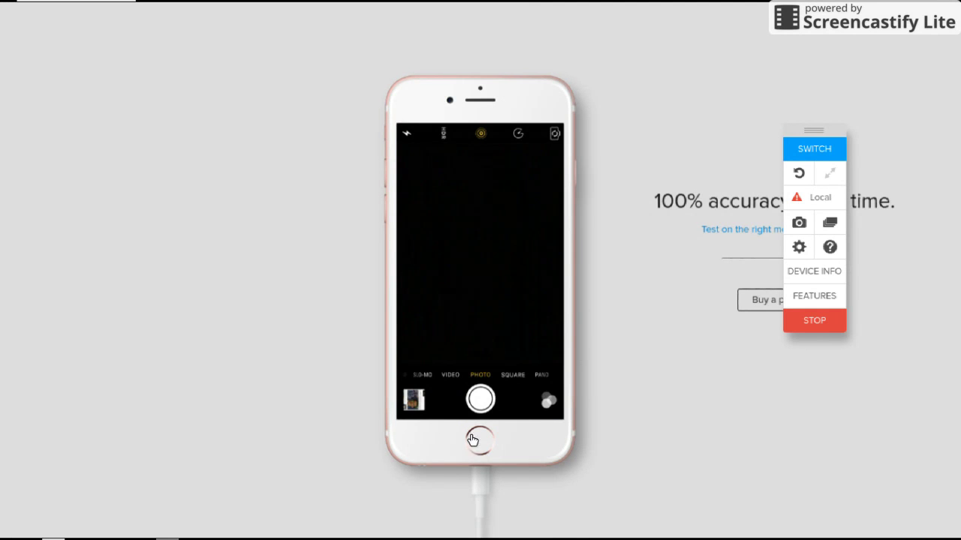
left_click(481, 445)
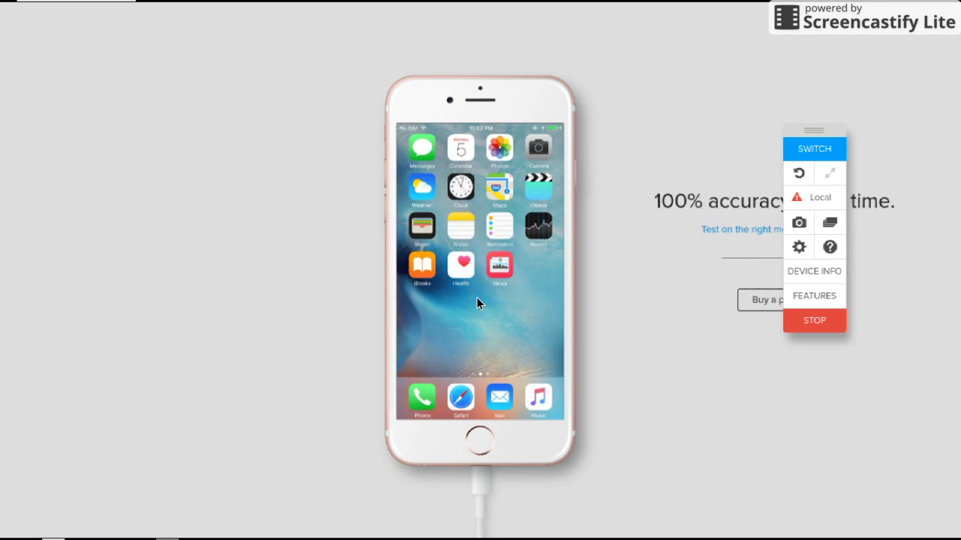
left_click_drag(479, 302, 478, 308)
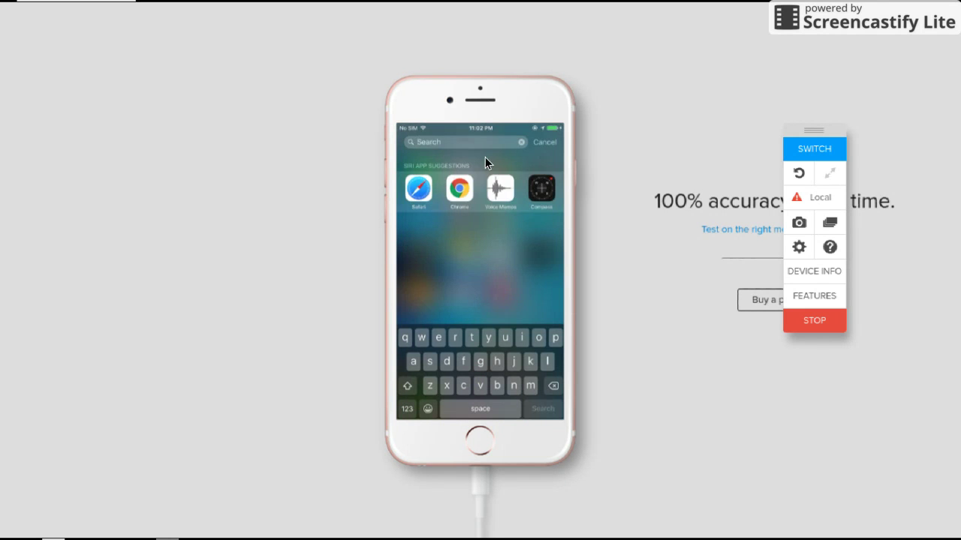
type("la")
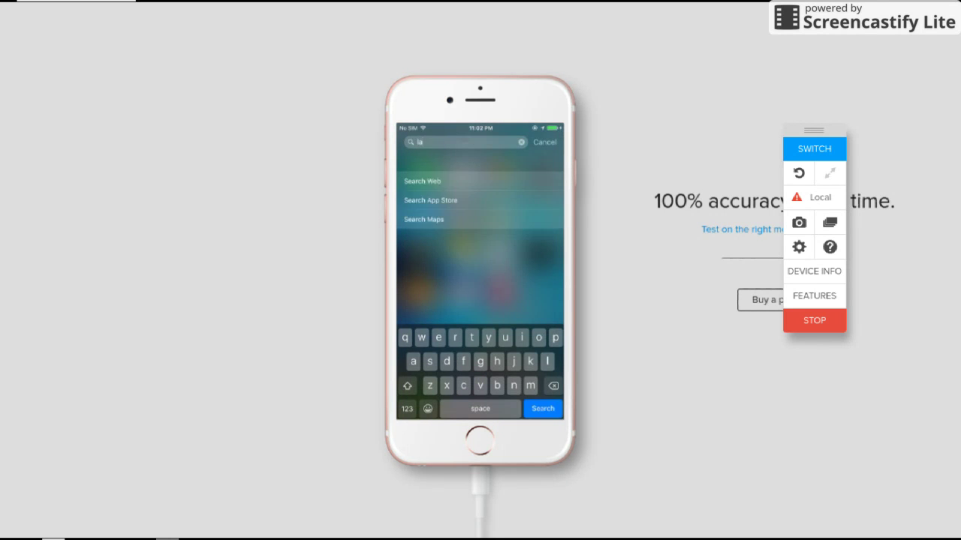
key("BackSpace")
key("BackSpace")
type("app")
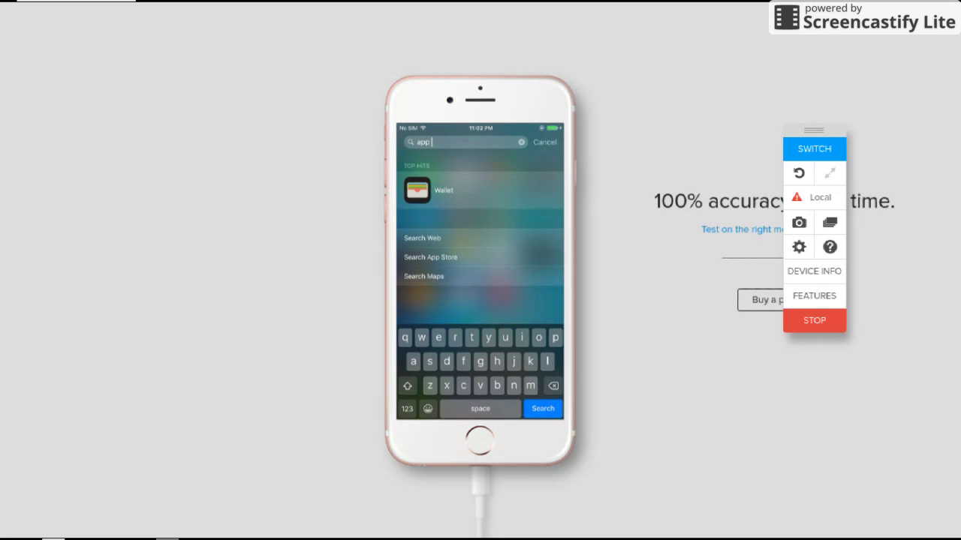
left_click(457, 259)
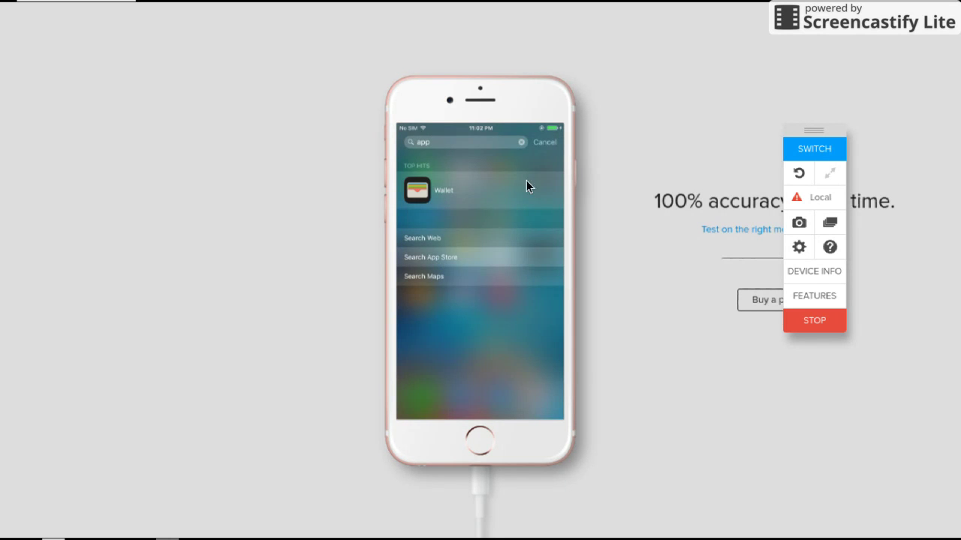
left_click(554, 146)
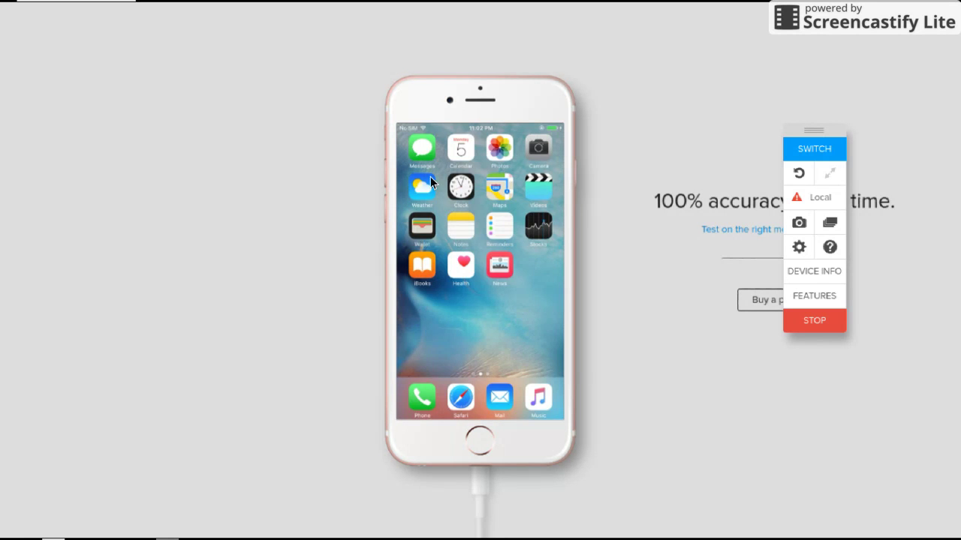
left_click(415, 154)
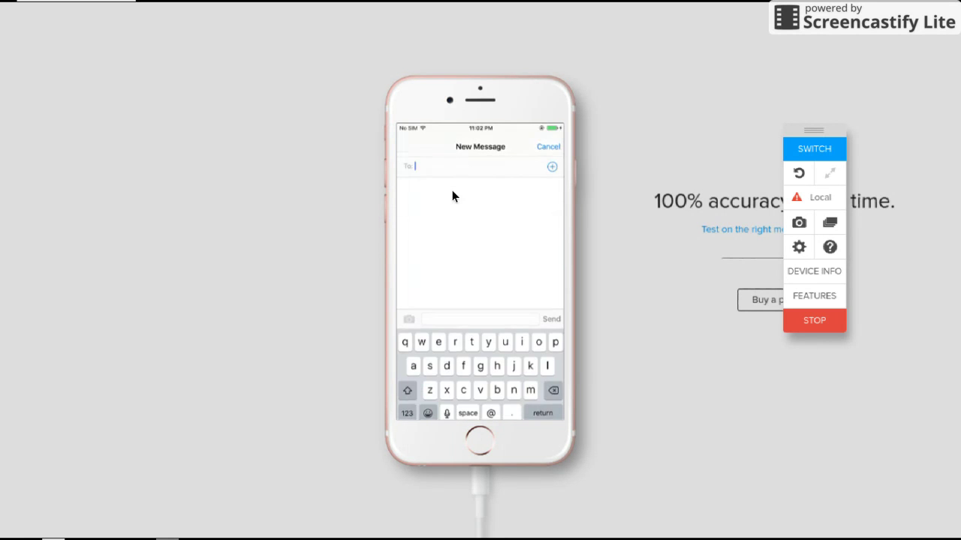
left_click(481, 443)
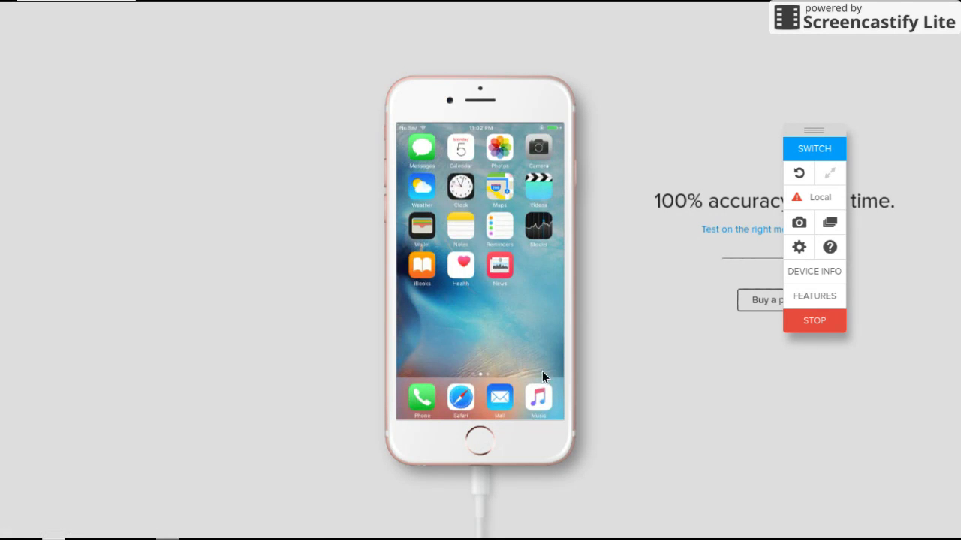
left_click(507, 401)
Load Google's sign-in page in Safari via the Gmail suggestion for 'gma', then return home
left_click(471, 403)
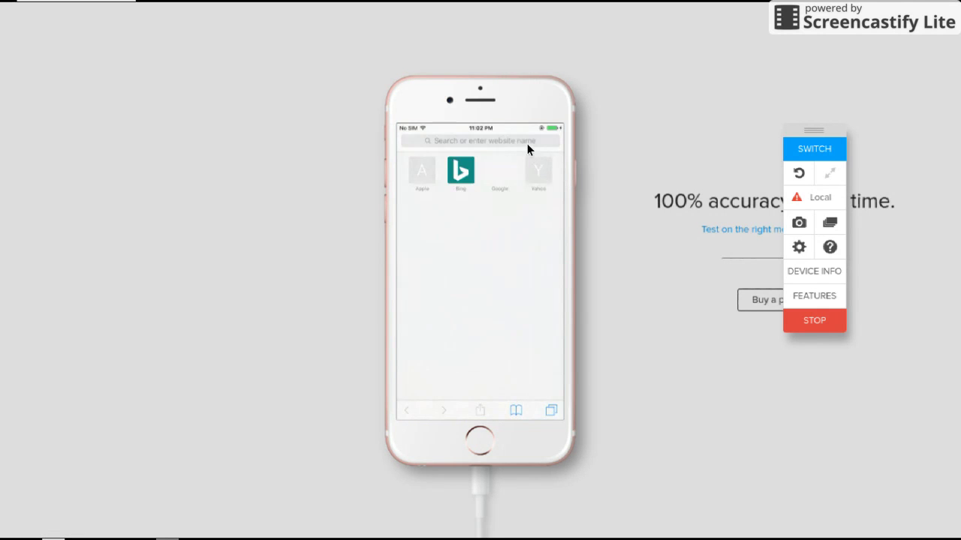
left_click(527, 140)
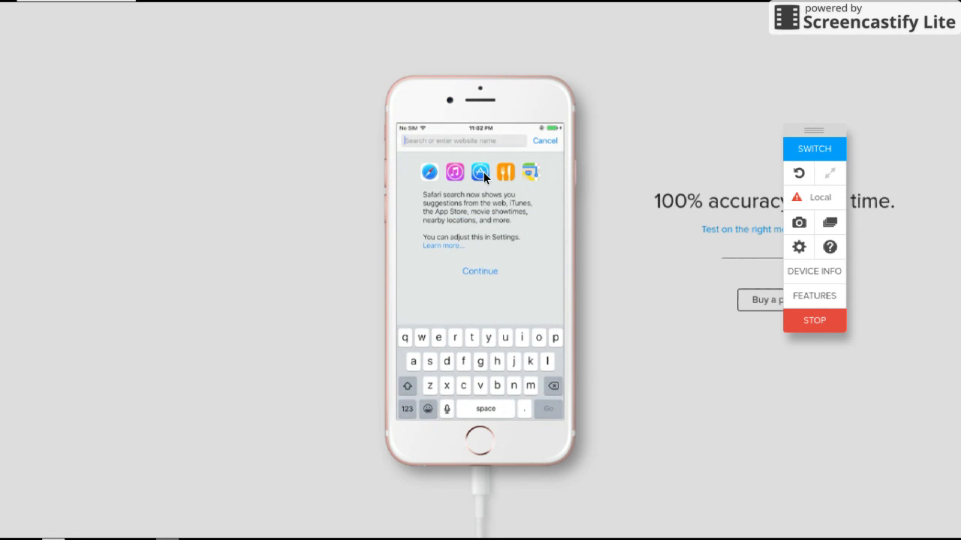
left_click(490, 271)
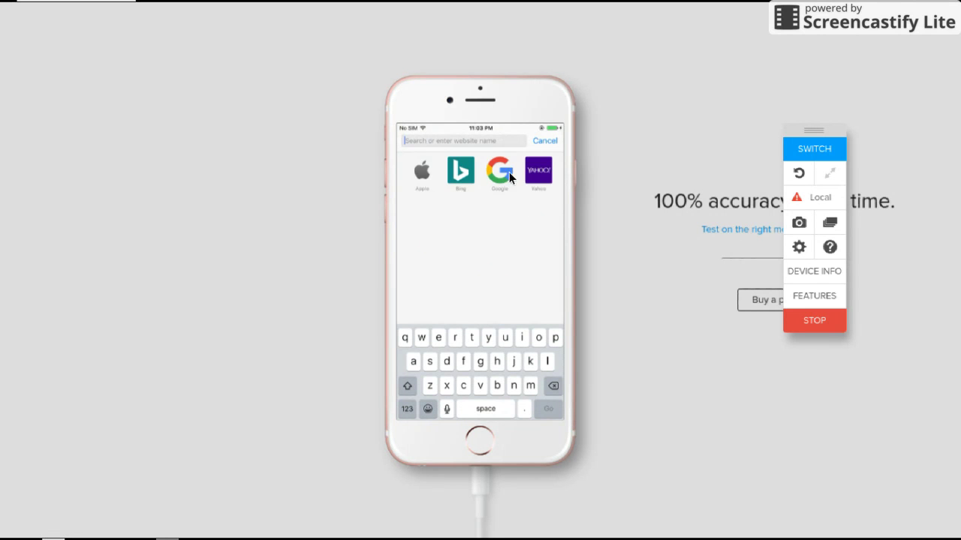
left_click(505, 141)
type("gma")
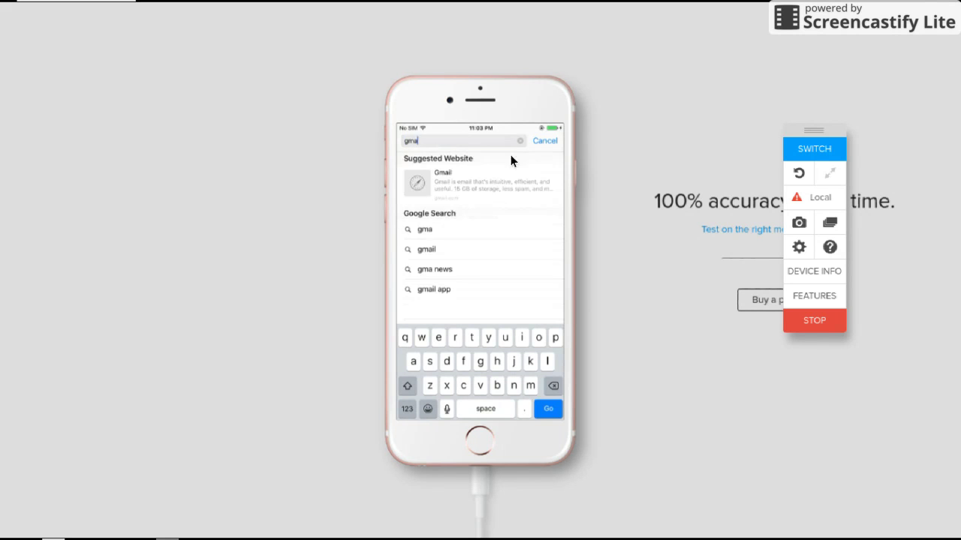
left_click(516, 180)
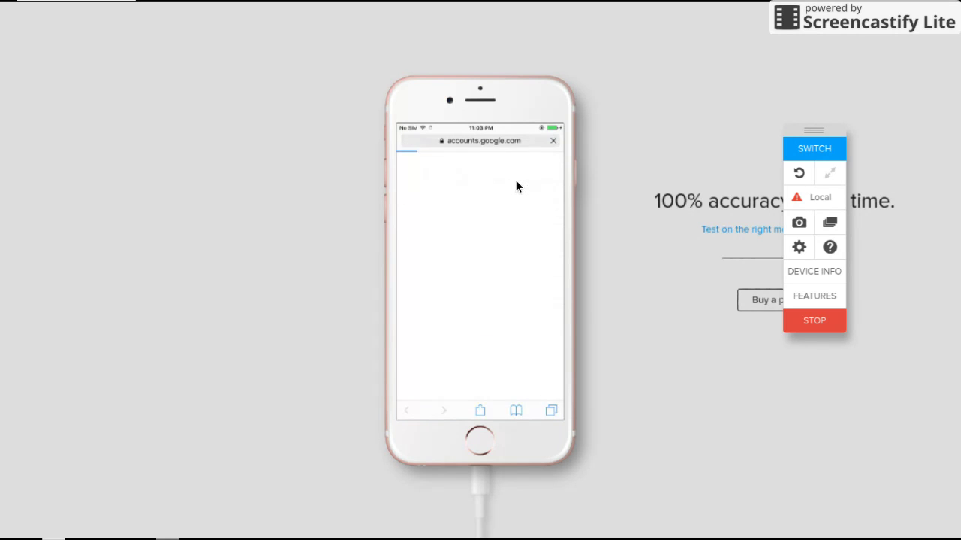
left_click(486, 457)
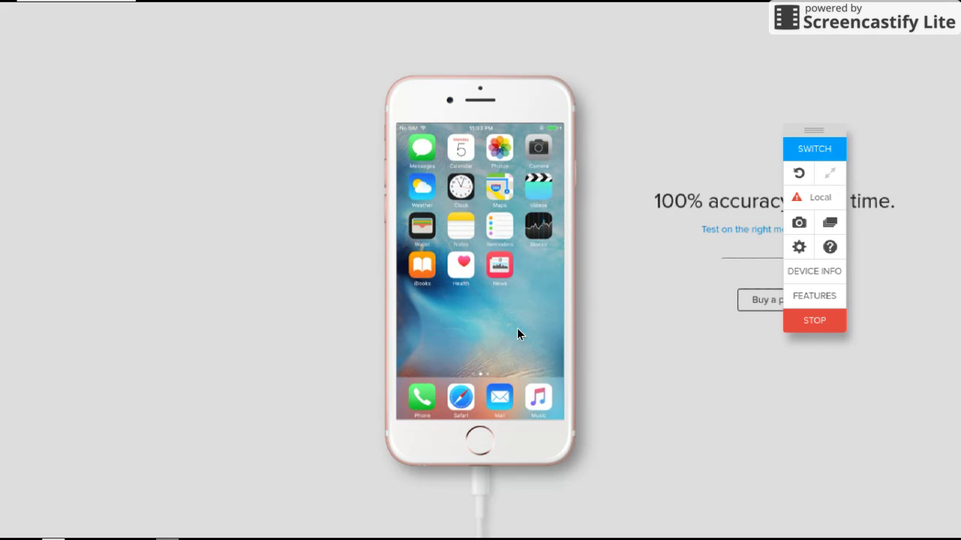
Cancel Spotlight, open Music skipping the Apple Music free-trial offer, then return home
left_click_drag(517, 328, 518, 332)
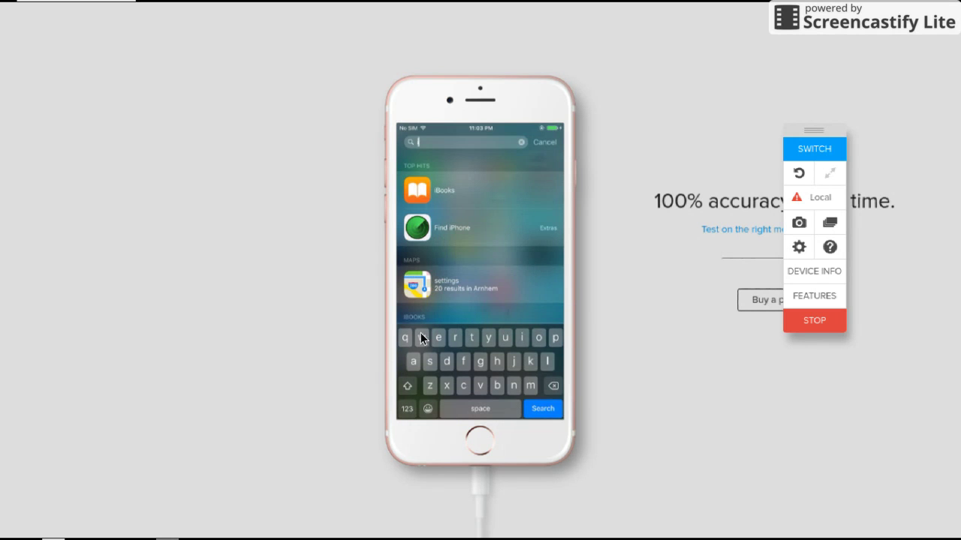
left_click(556, 143)
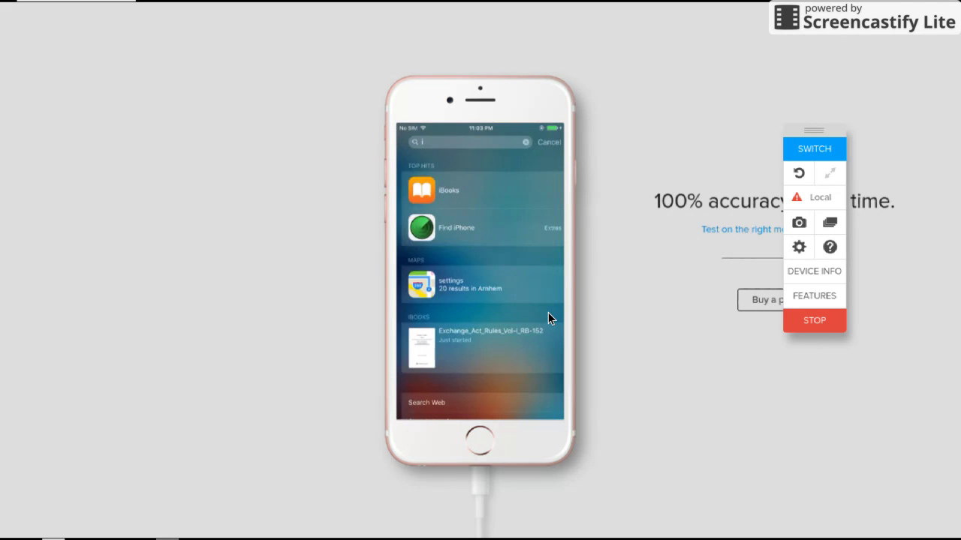
left_click(539, 403)
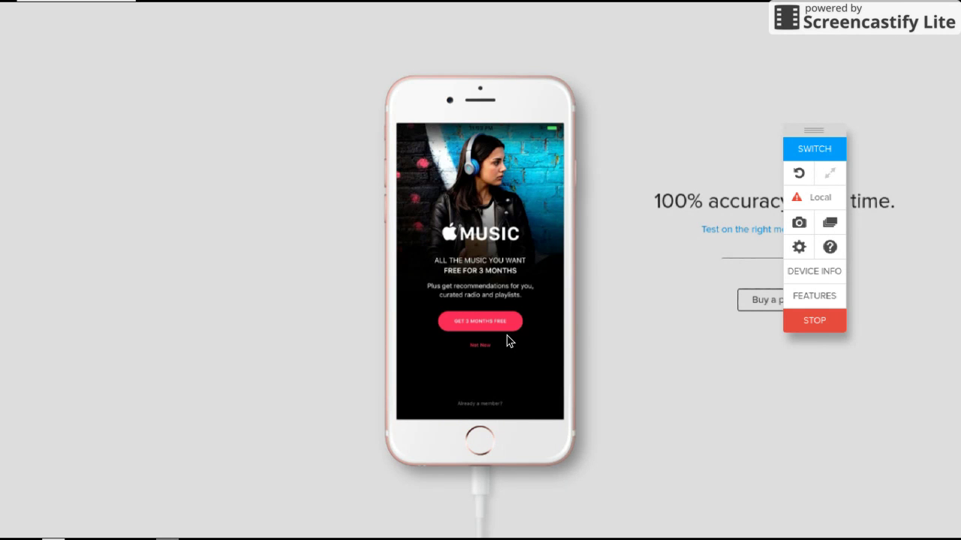
left_click(486, 348)
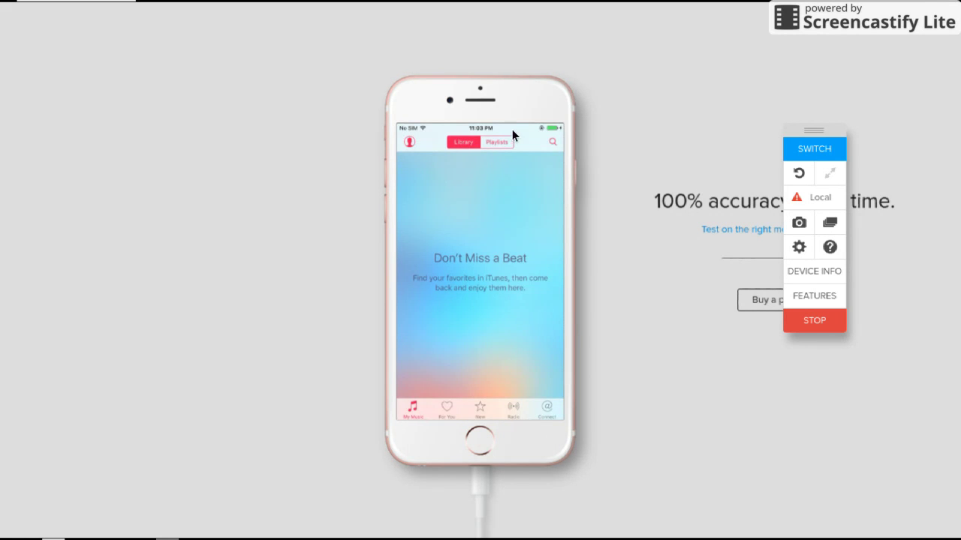
left_click(480, 449)
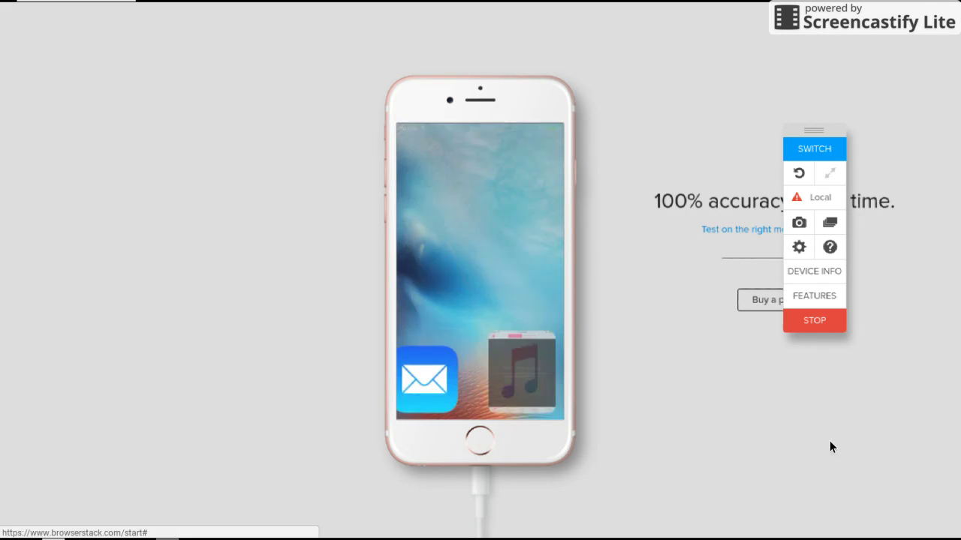
Stop the iPhone 6S session and launch Chrome 52 on Windows 10
left_click(820, 324)
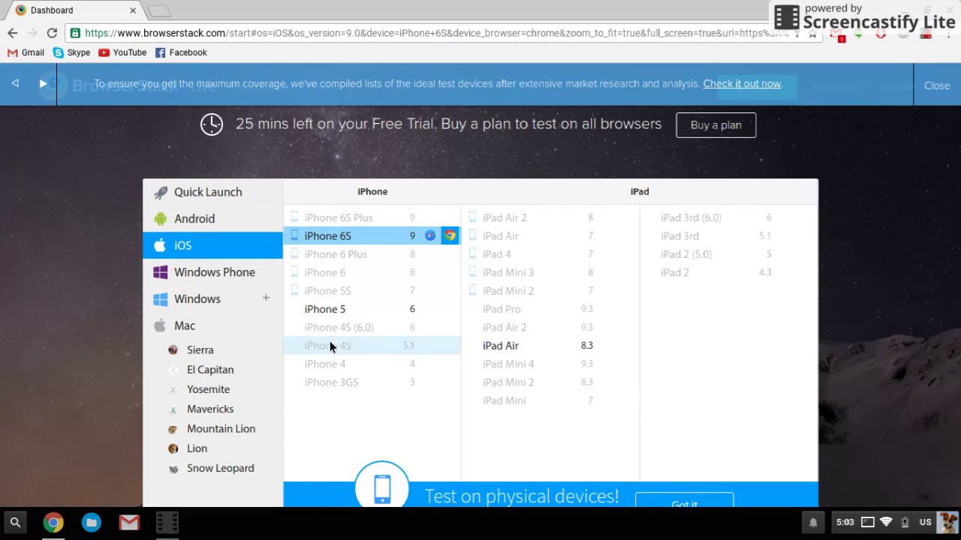
left_click(242, 306)
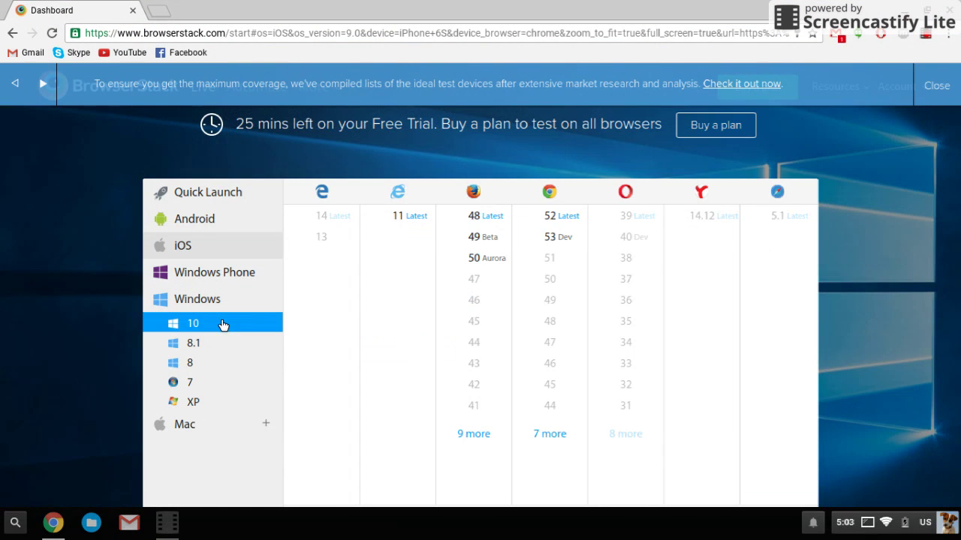
left_click(569, 220)
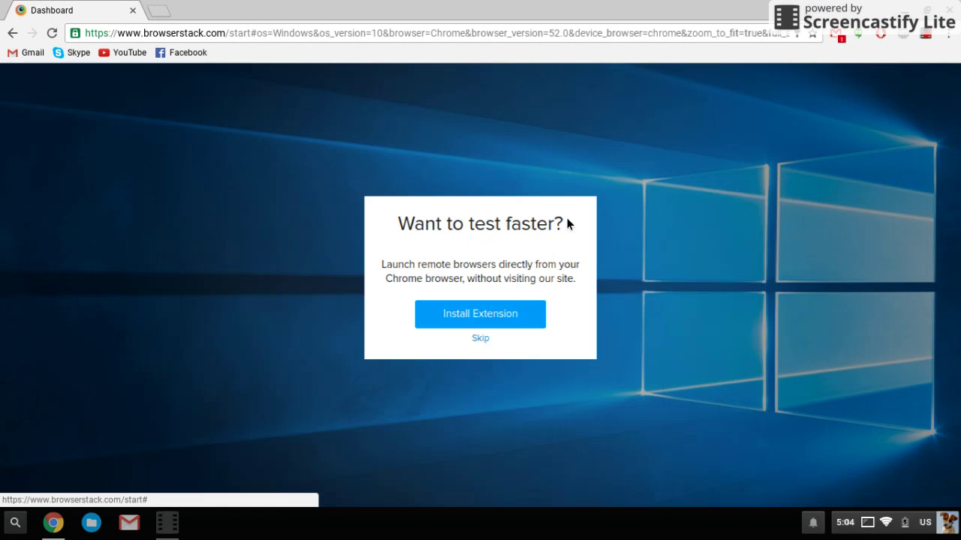
Skip the extension offer, check remote Chrome's menu on Google's homepage, and exit fullscreen
left_click(481, 339)
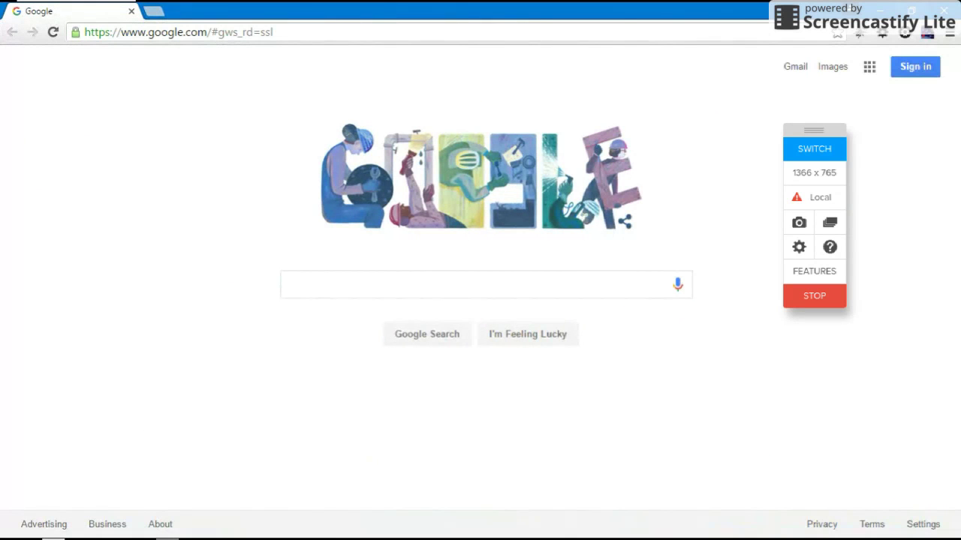
left_click(949, 36)
key("Escape")
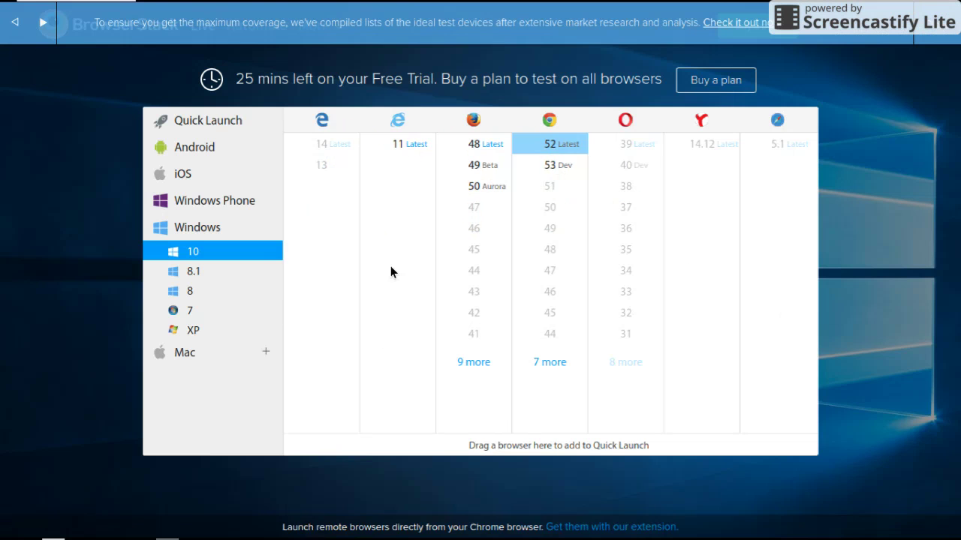
key("F11")
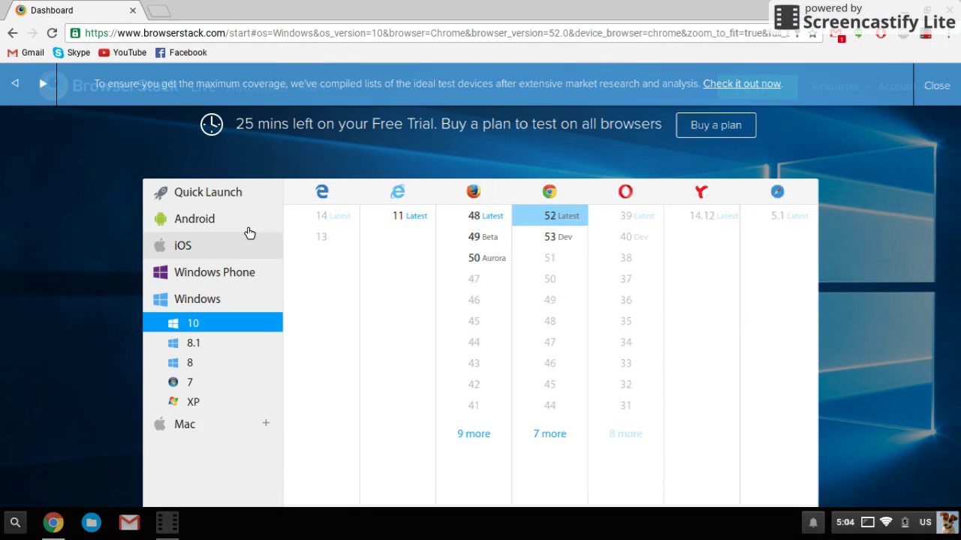
Launch an iPad Air iOS 8.3 simulator session from the iOS device list
left_click(248, 255)
left_click(522, 347)
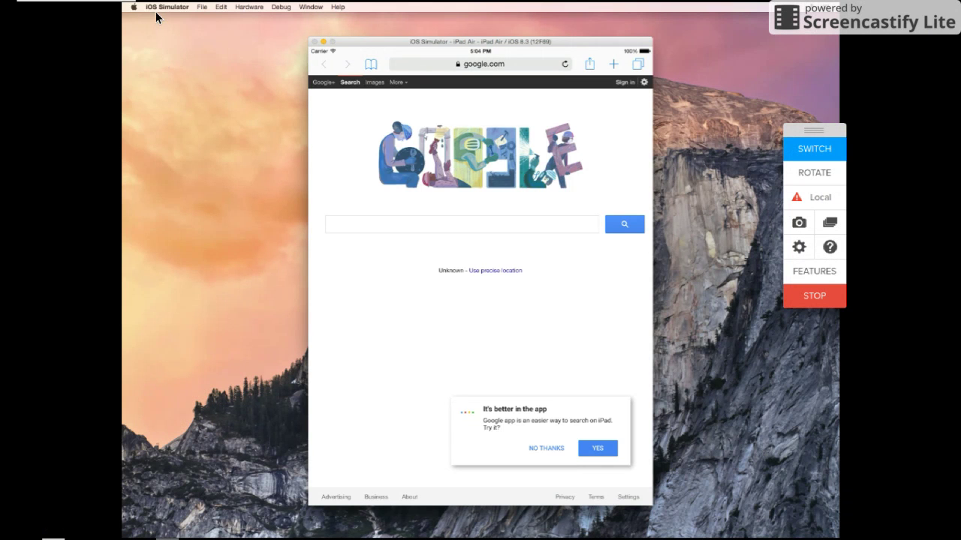
Accept Google's app prompt, dismiss the Cannot Open Page error, and leave fullscreen
left_click(155, 10)
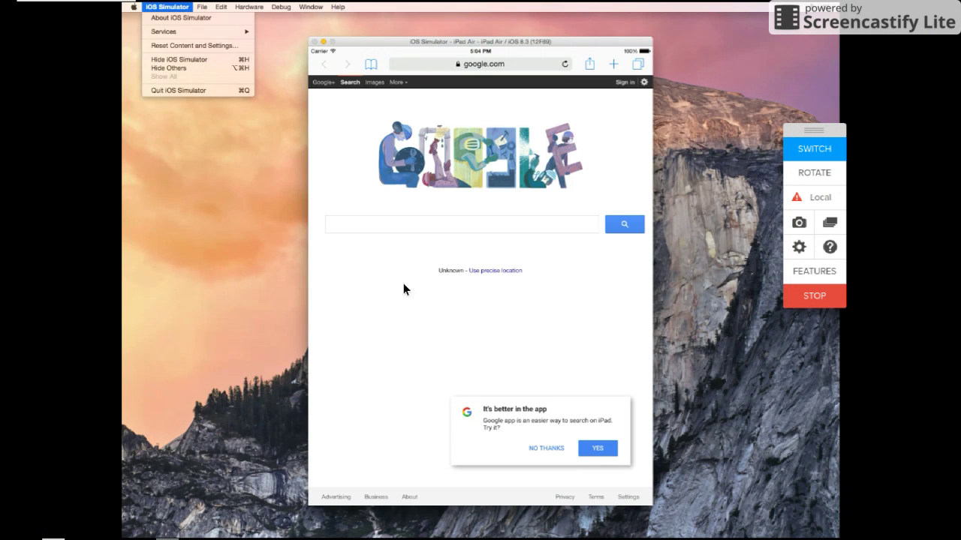
left_click(327, 45)
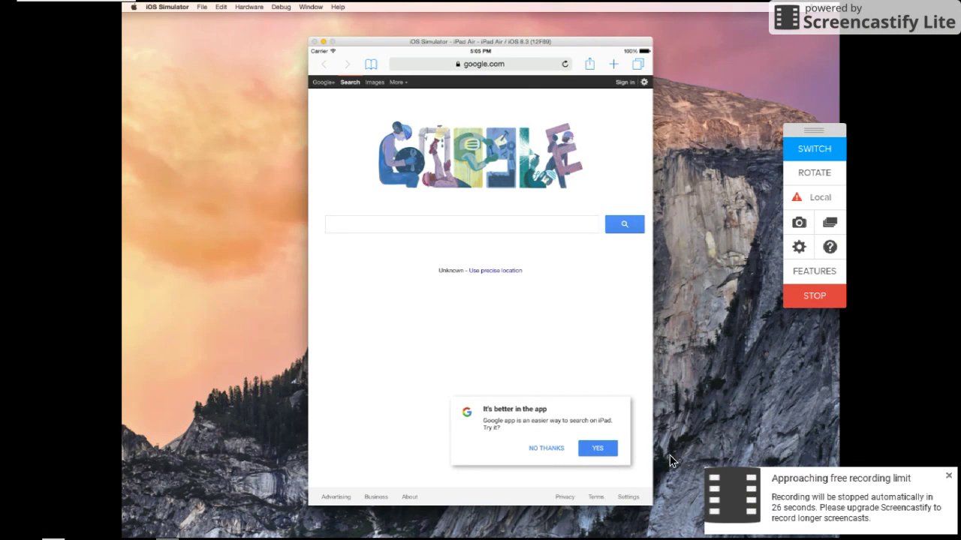
left_click(598, 450)
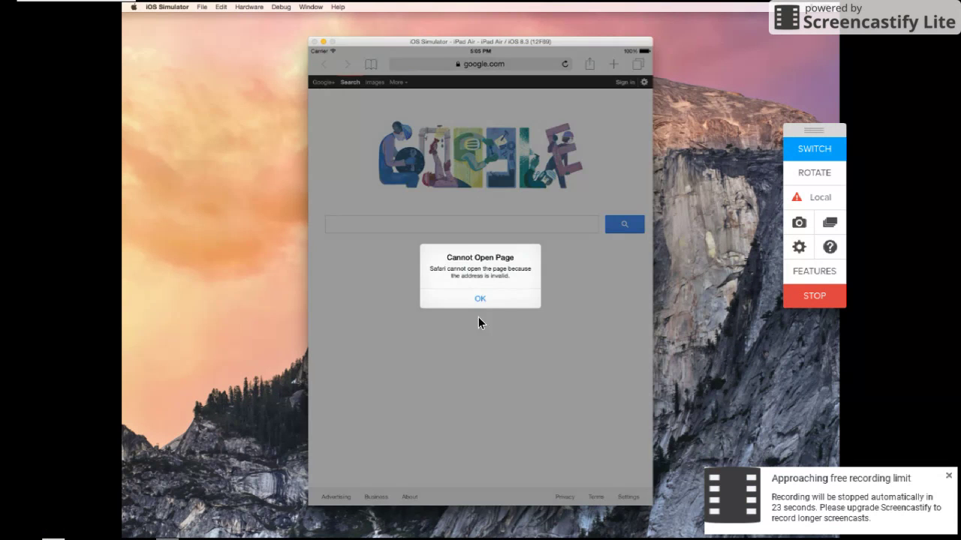
left_click(481, 299)
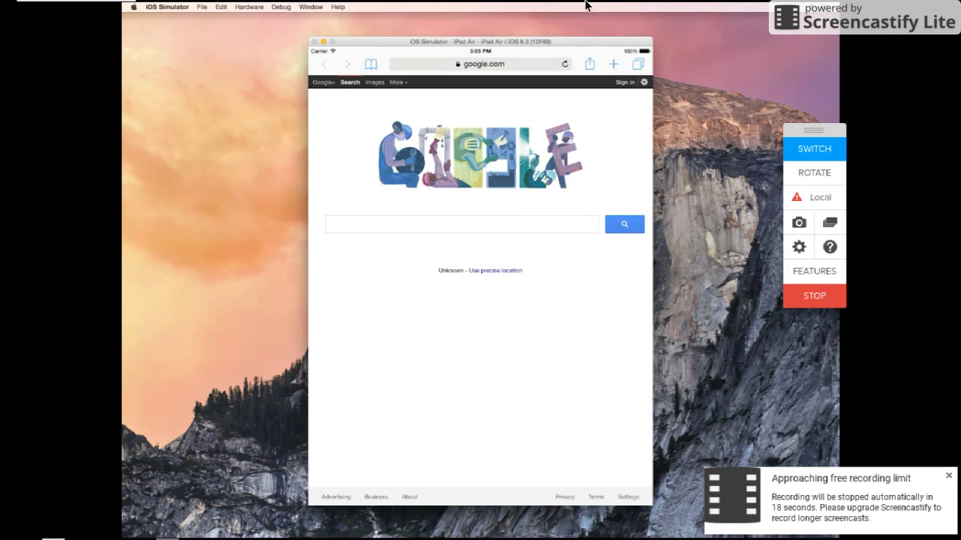
key("F11")
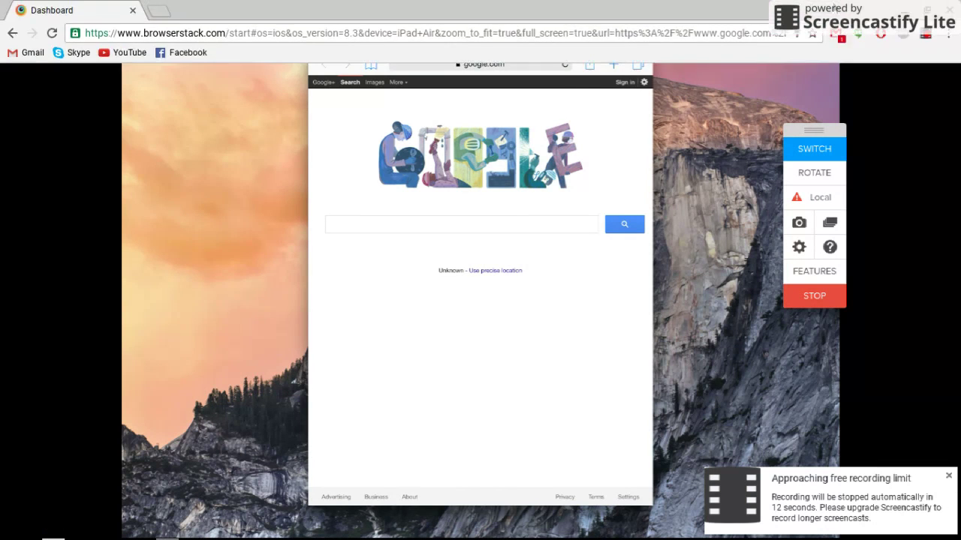
Stop the iPad Air simulator session
left_click(823, 302)
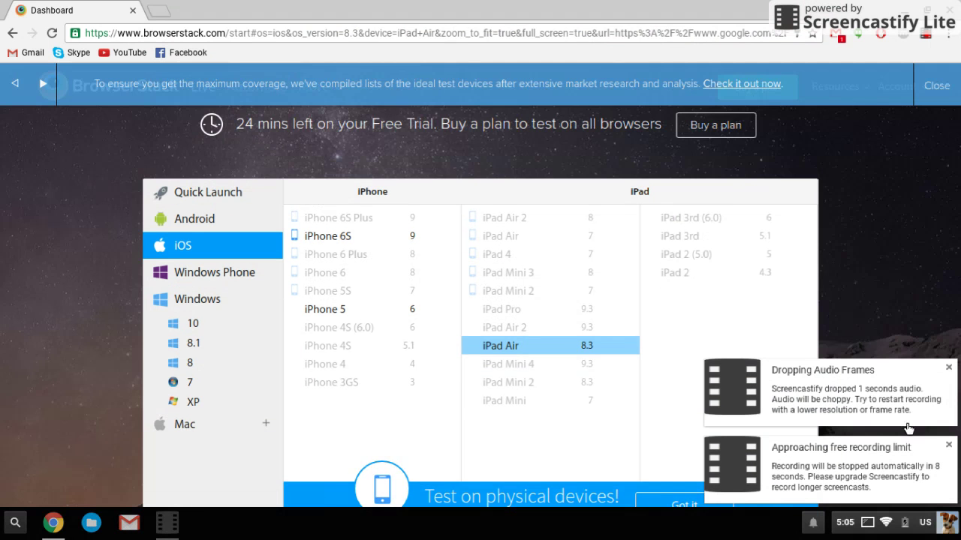